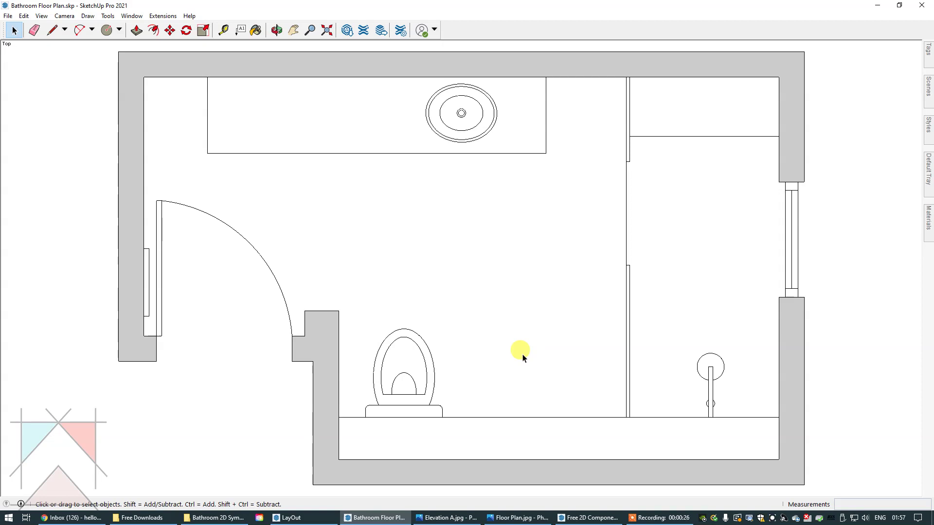
- Preview the hand-drawn Floor Plan.jpg reference sketch with its dimensions from the taskbar
mouse_move(519, 518)
mouse_move(525, 464)
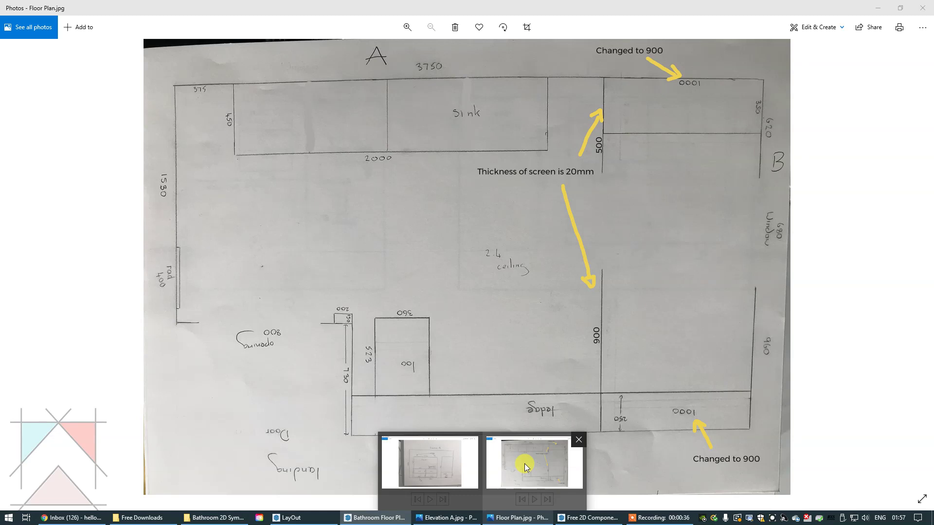
- View the Elevation A.jpg sketch, then return to the Bathroom Floor Plan.skp model
mouse_move(429, 463)
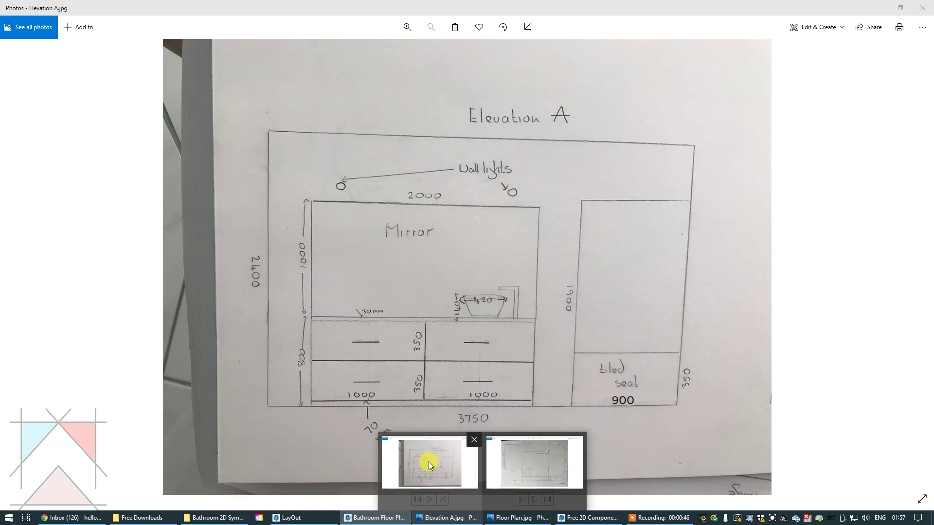
key(alt+Tab)
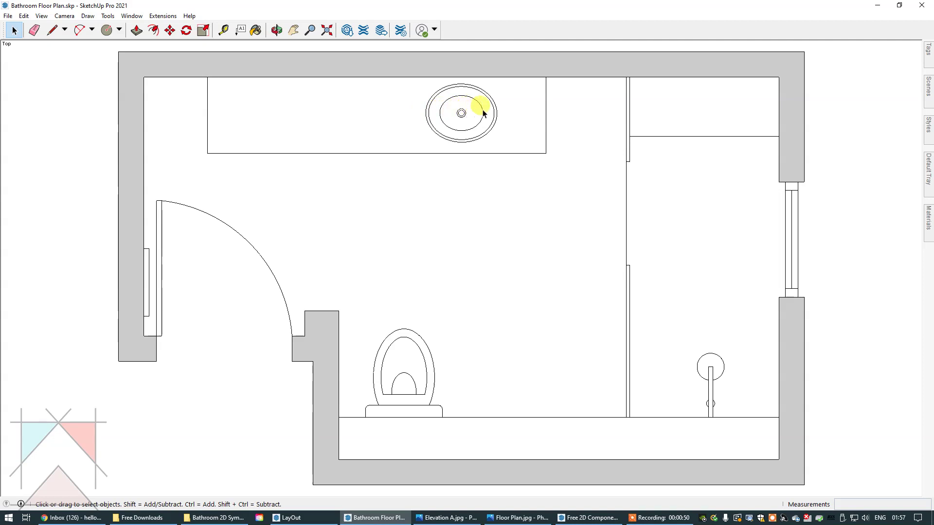
- Measure from the top of the oval sink with the Tape Measure
click(223, 30)
click(461, 84)
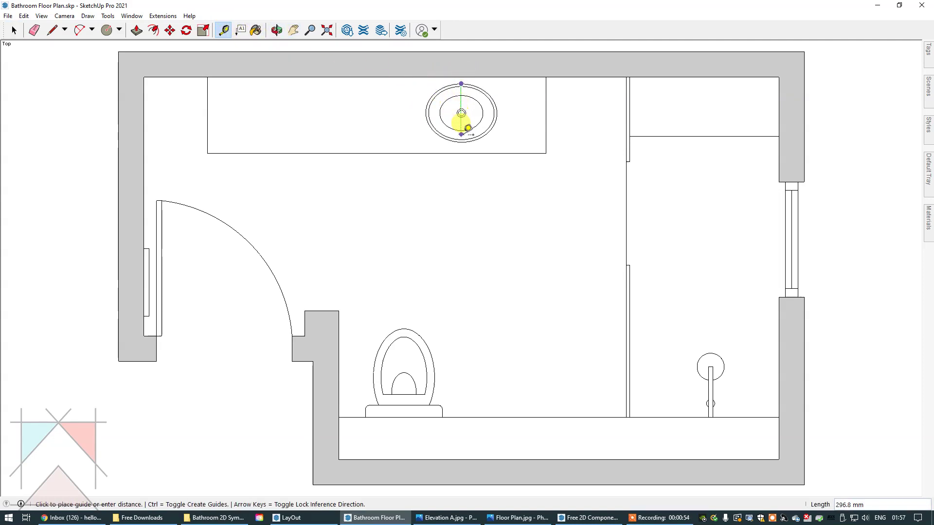
click(14, 30)
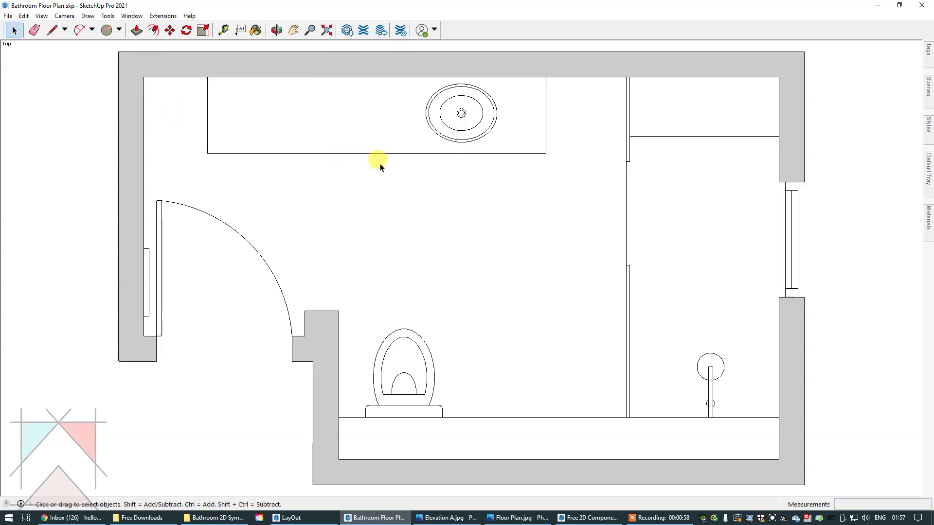
- Show the drawing axes and slide the plan left to reveal empty space
click(42, 16)
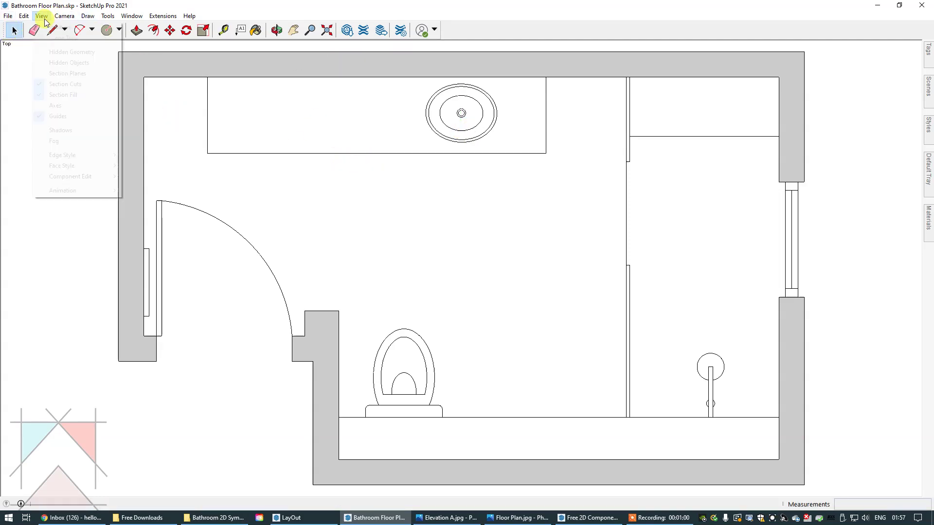
click(63, 105)
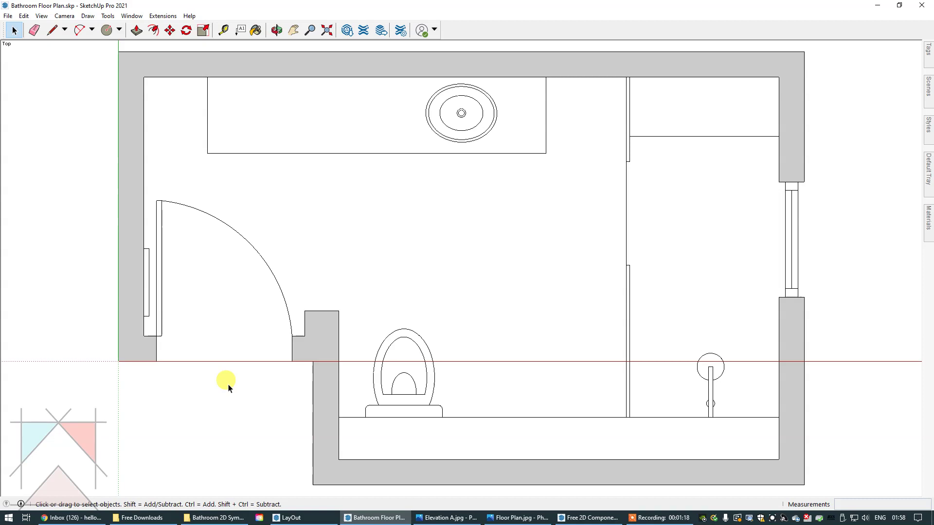
click(293, 30)
drag(510, 202, 247, 203)
click(15, 31)
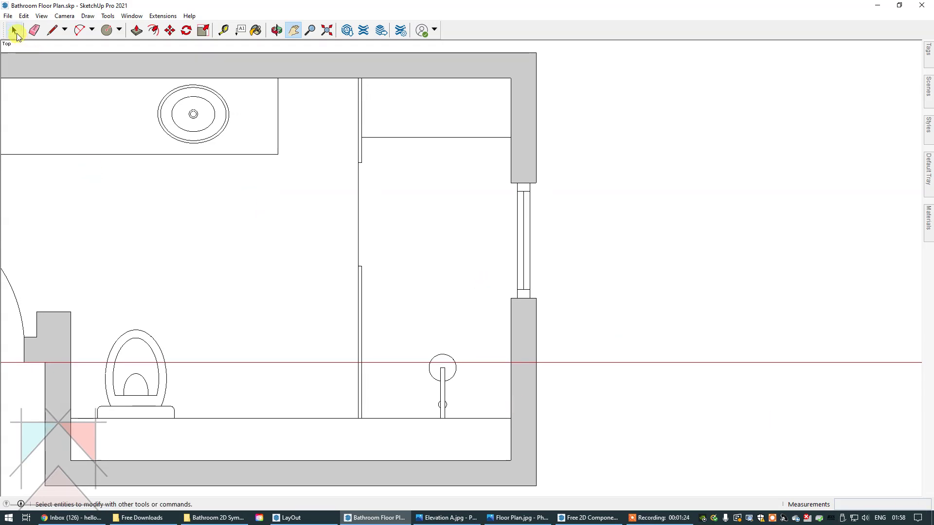
- Draw a 210 mm radius circle in the empty area right of the bathroom plan
click(106, 30)
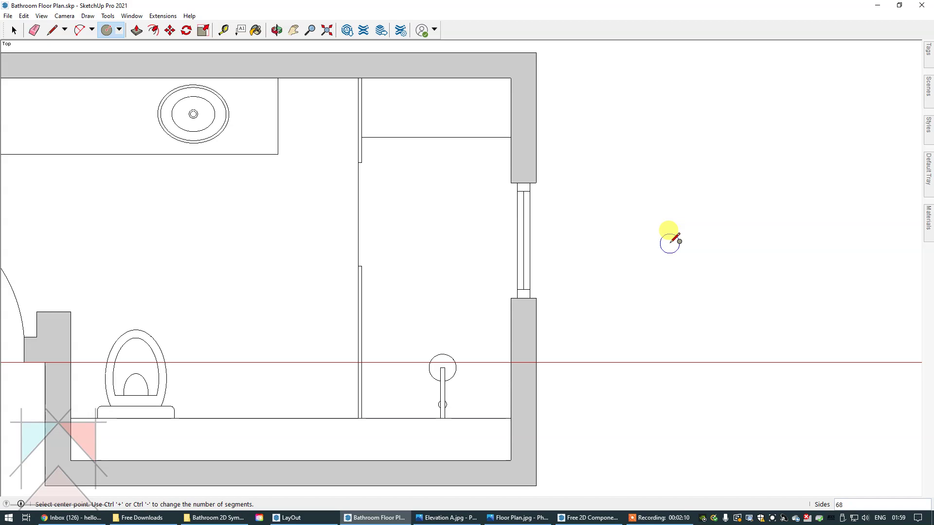
click(670, 243)
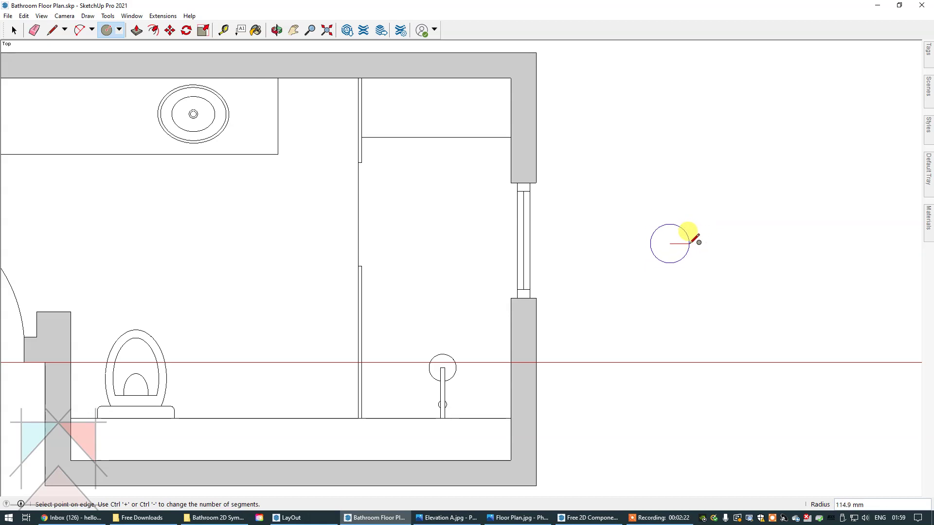
text(210)
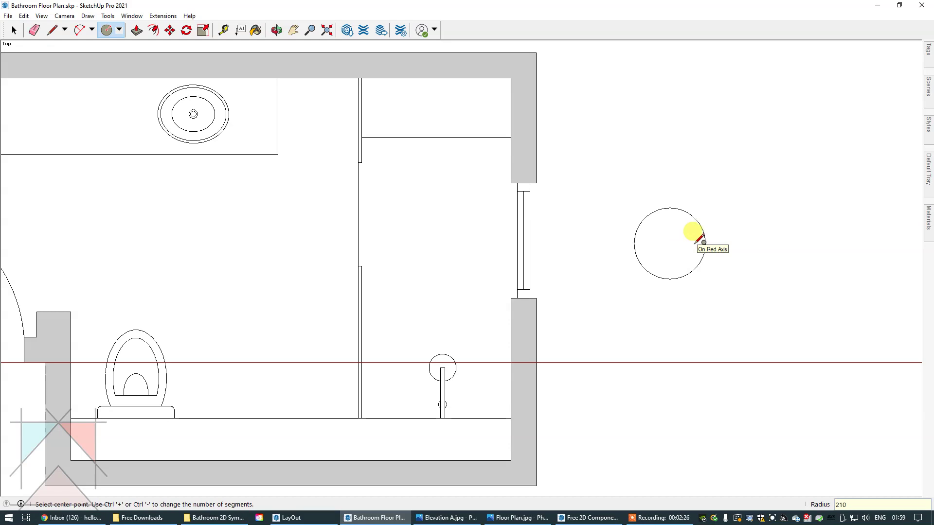
key(Return)
key(space)
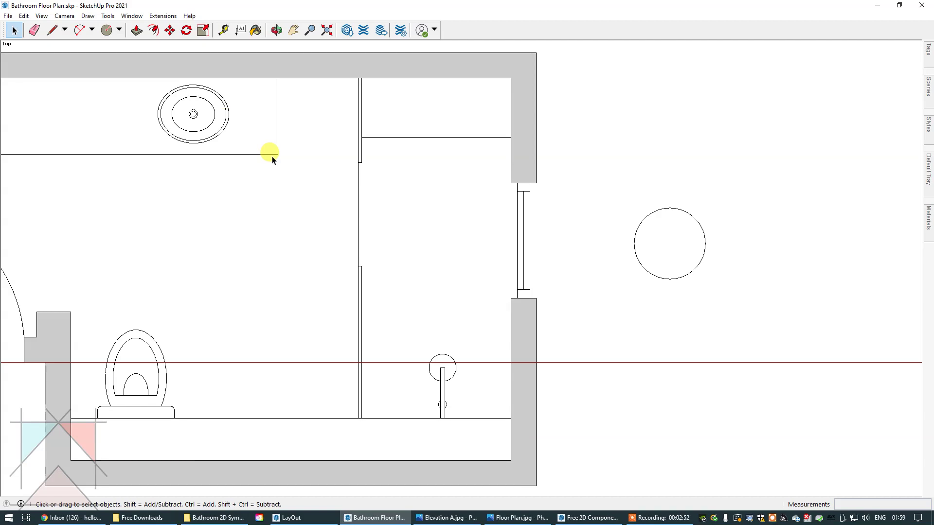
click(223, 30)
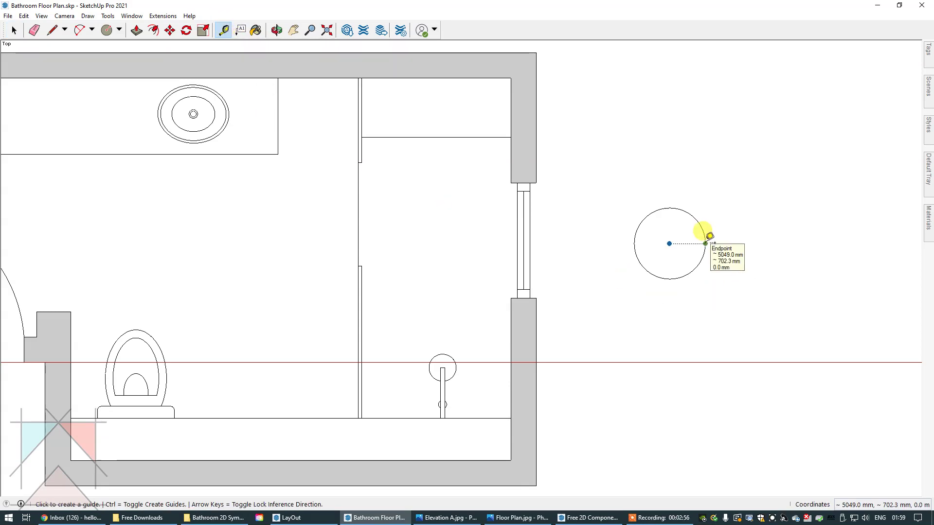
- Place a guide point at the 210 mm circle's centre, measuring from its edge
click(705, 243)
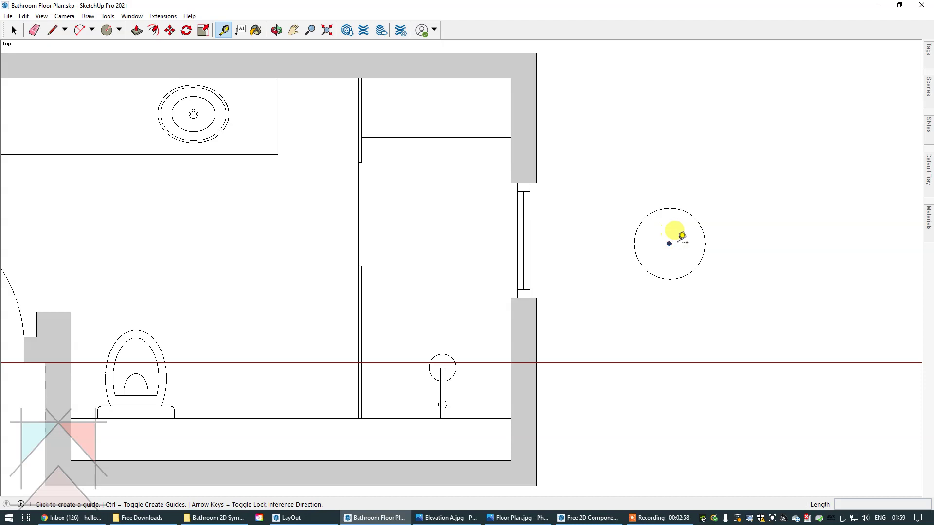
click(700, 236)
click(680, 243)
click(705, 243)
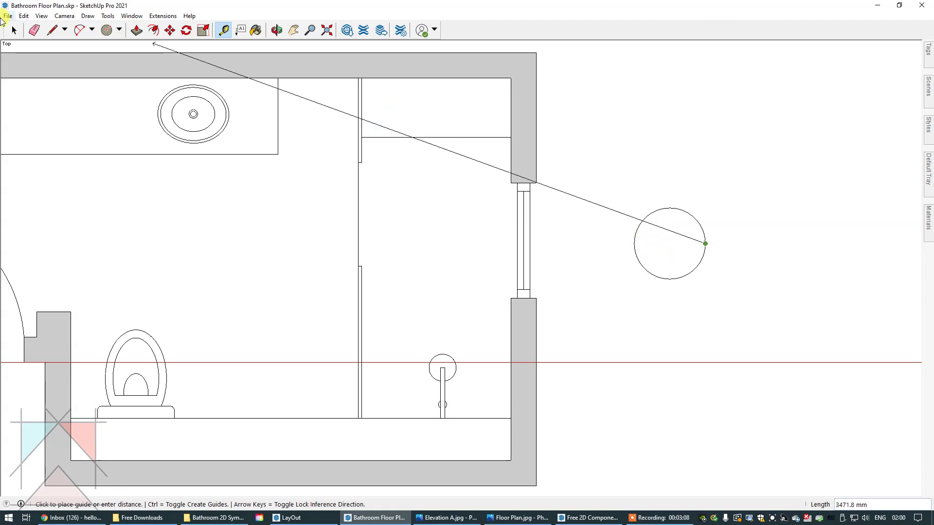
click(12, 31)
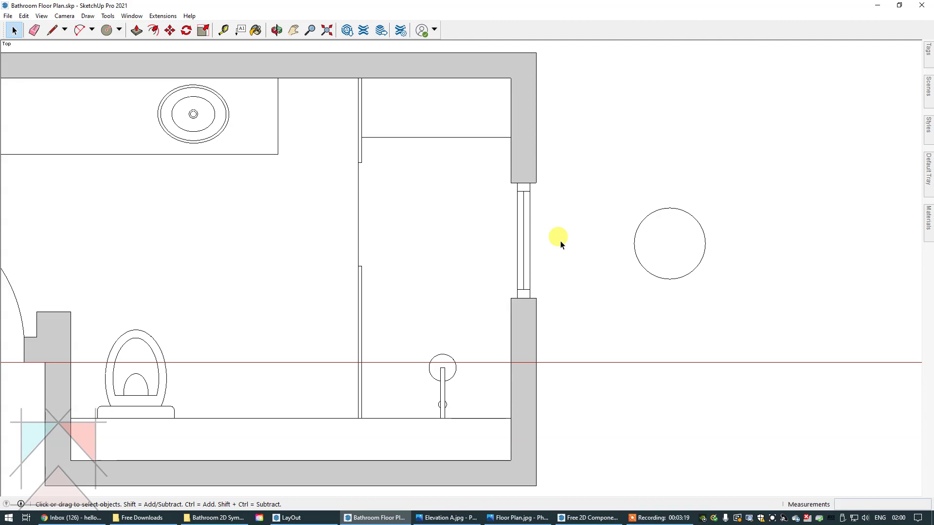
click(669, 251)
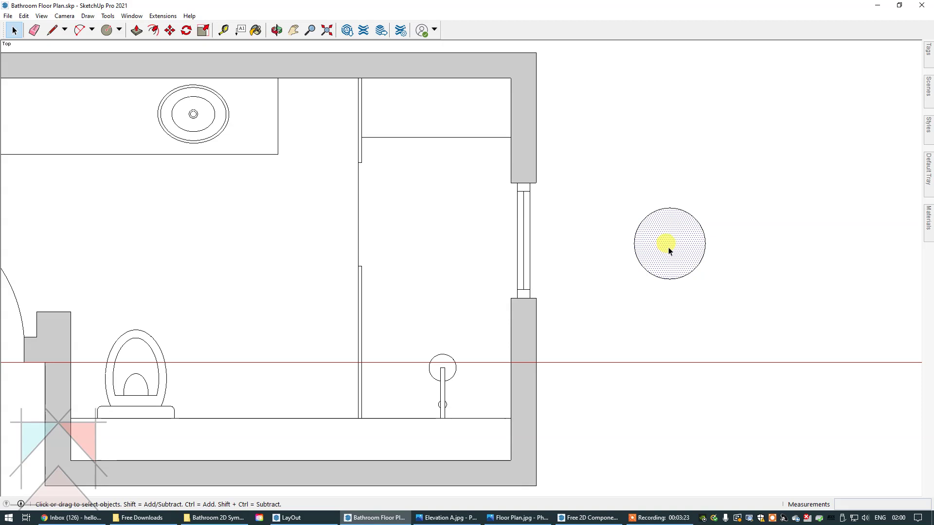
- Offset the circle's edge 15 mm inward to form the rim
click(154, 32)
click(674, 215)
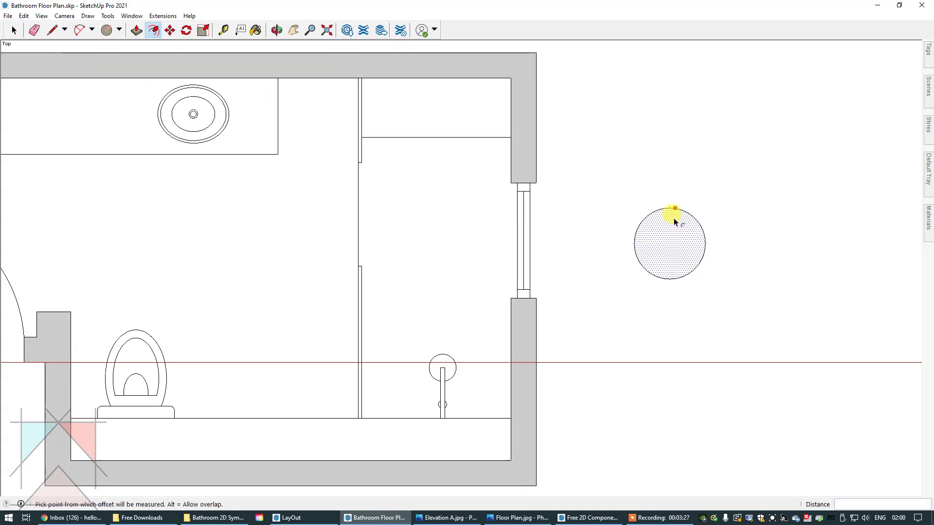
text(15)
key(Return)
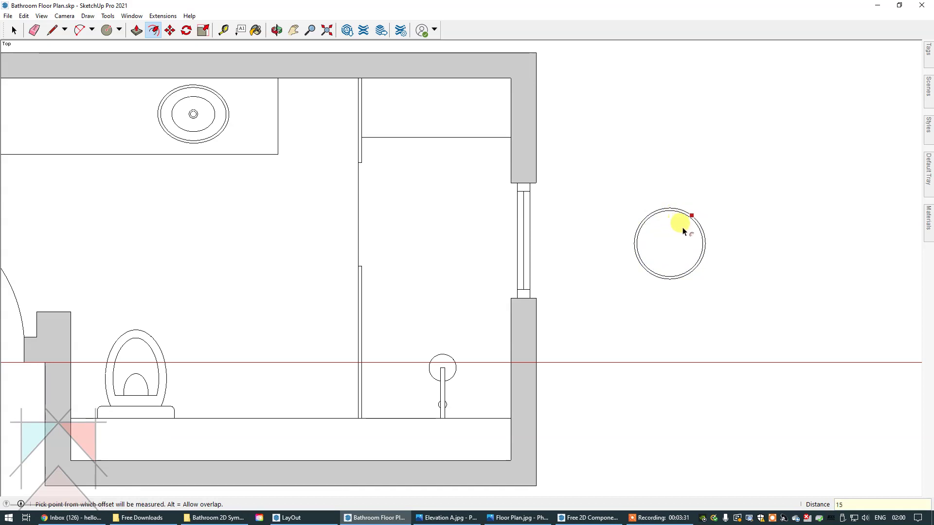
click(13, 30)
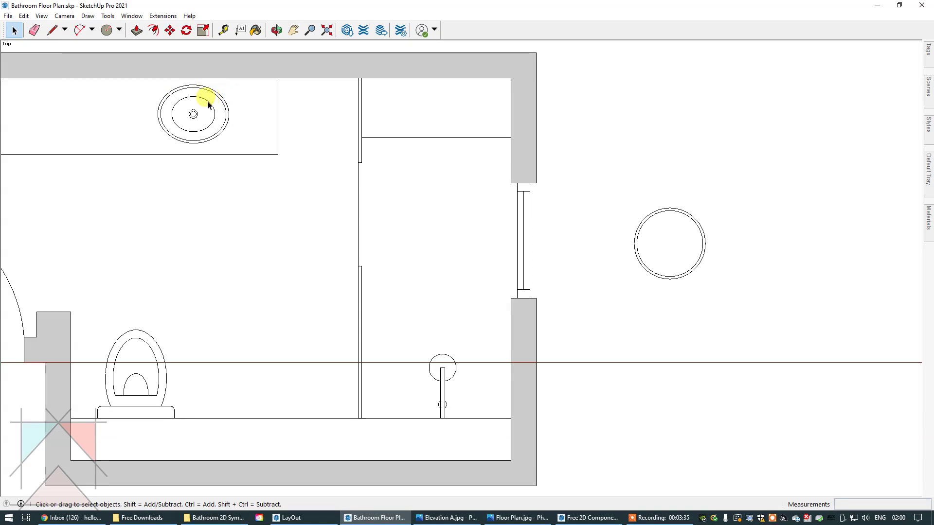
- Offset the inner face a further 85 mm inward to create the inner circle
click(661, 235)
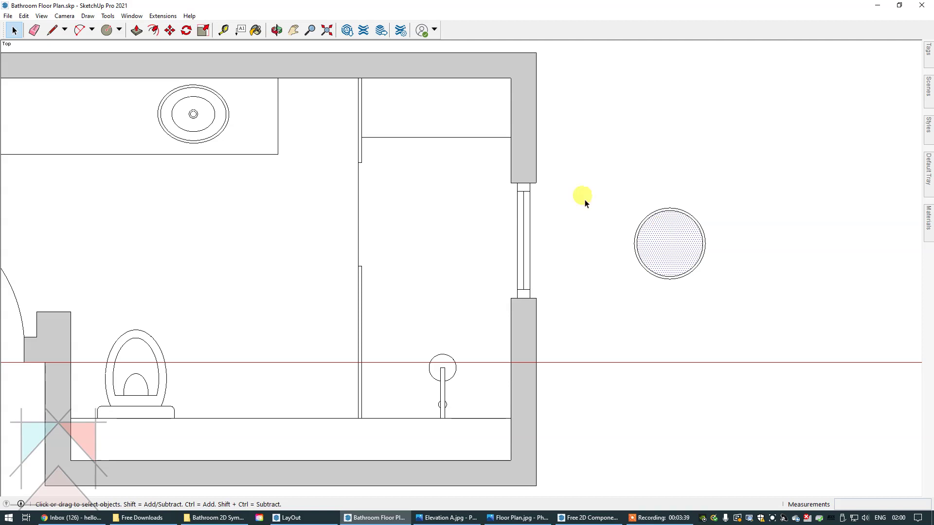
click(154, 30)
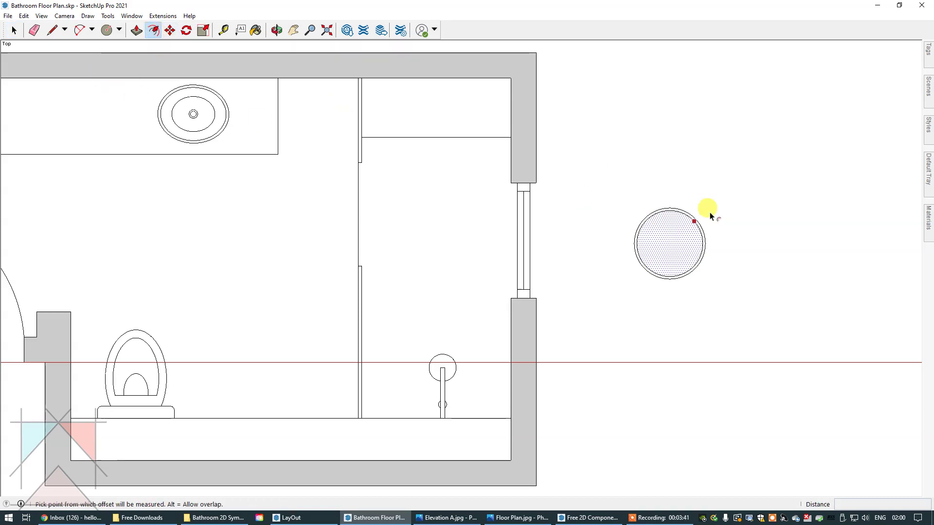
click(671, 219)
click(672, 229)
text(85)
key(Return)
click(14, 30)
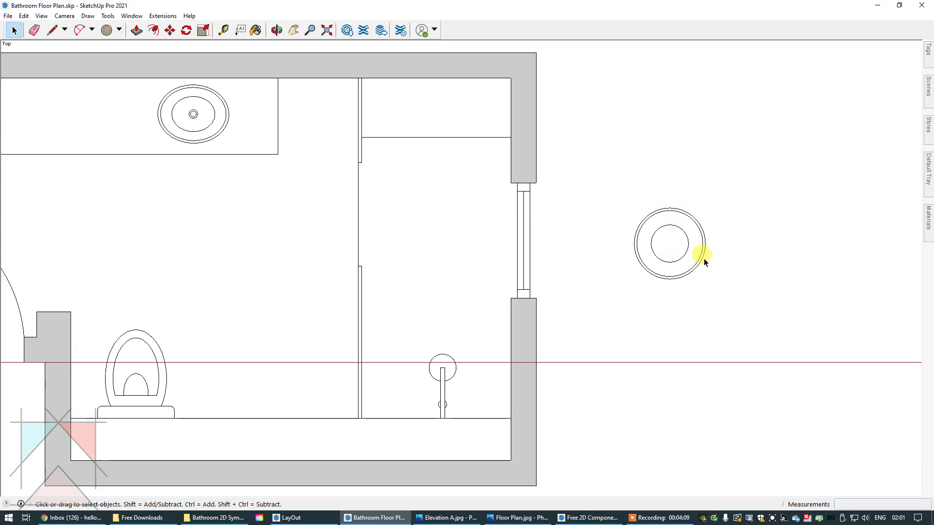
click(223, 30)
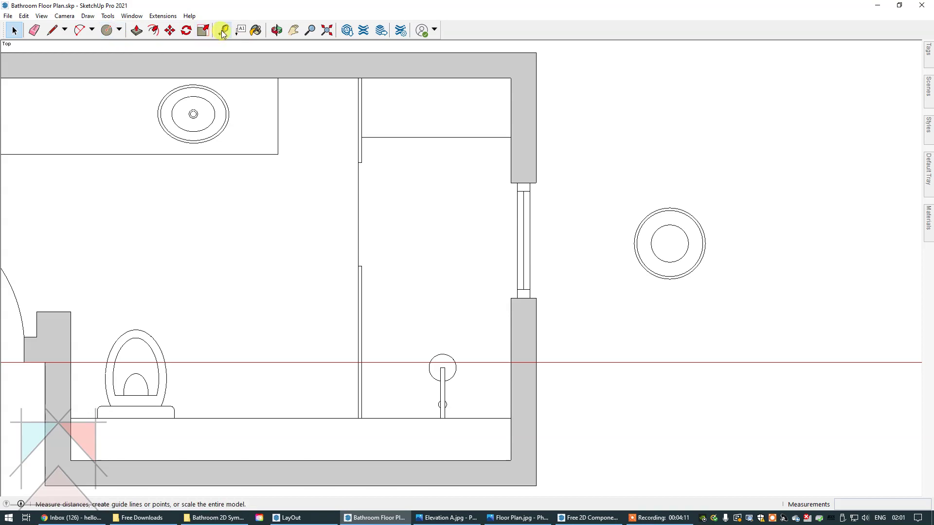
- Group the concentric circles into a single basin symbol
click(14, 30)
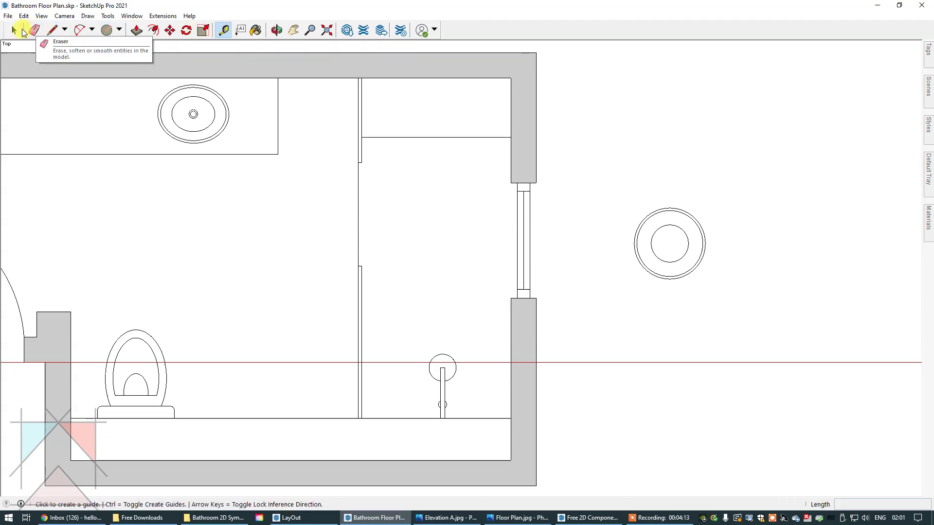
drag(618, 167, 719, 304)
right_click(646, 233)
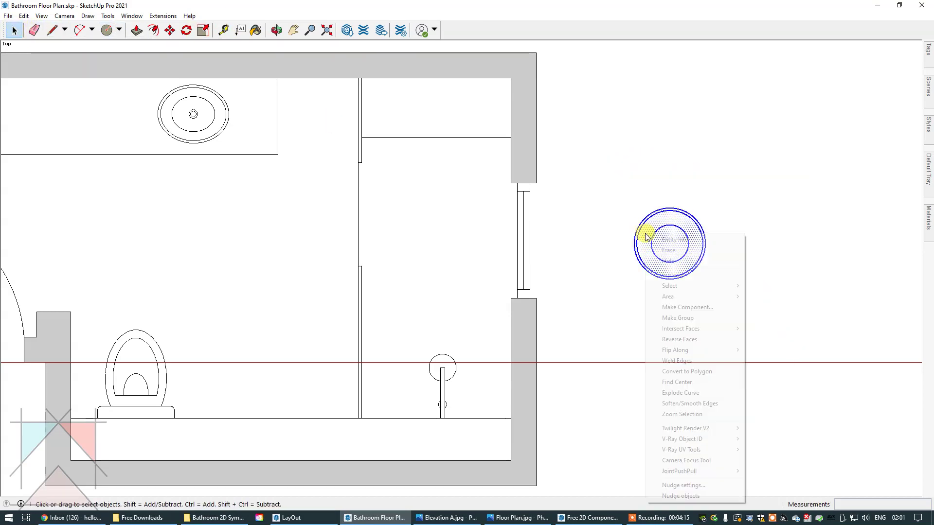
click(692, 319)
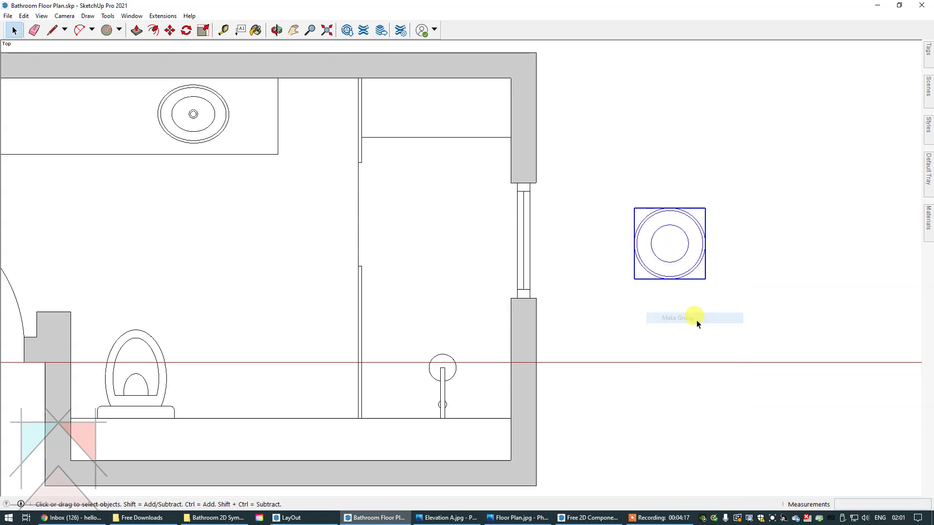
- Add a vertical guide from the basin's bottom through its centre to its top, with a guide point
click(223, 31)
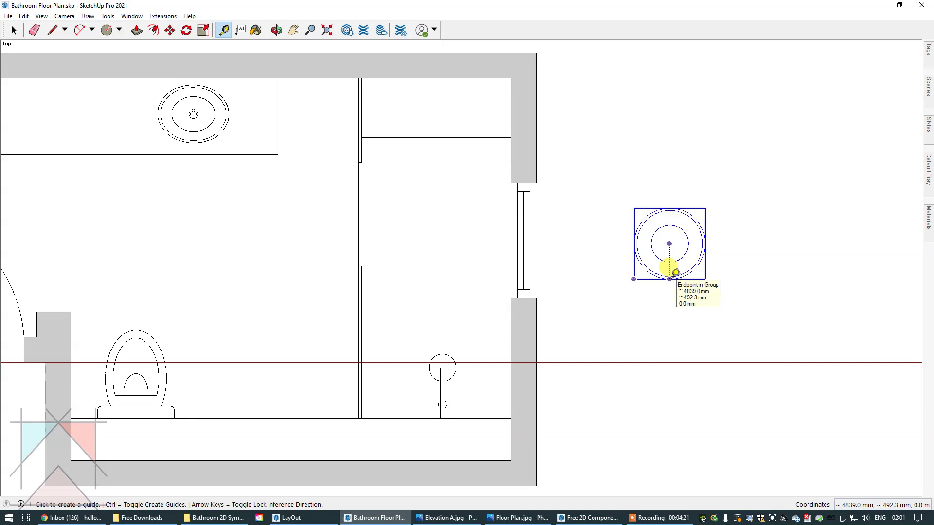
click(675, 273)
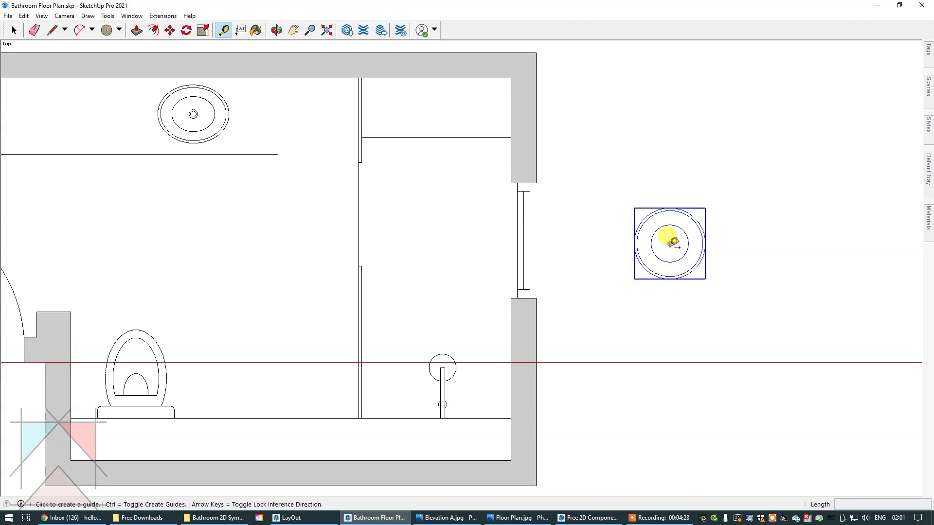
click(669, 243)
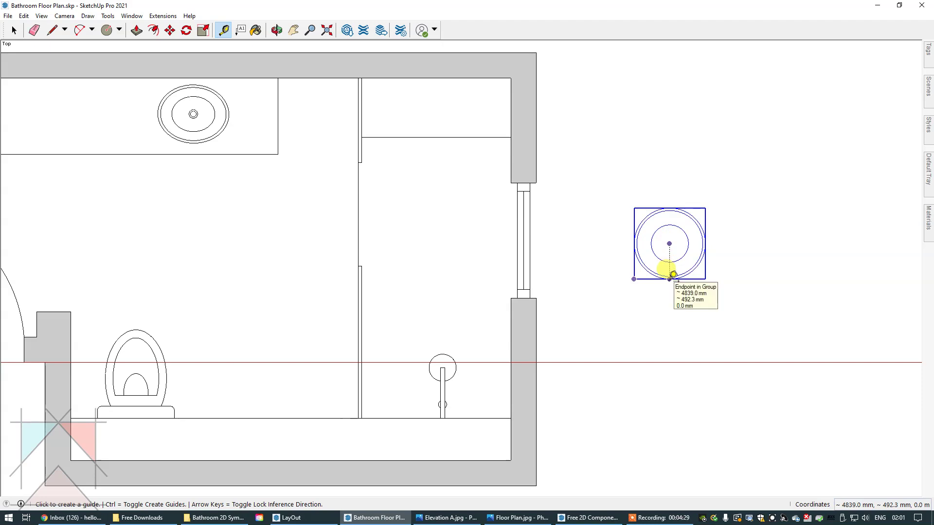
click(673, 273)
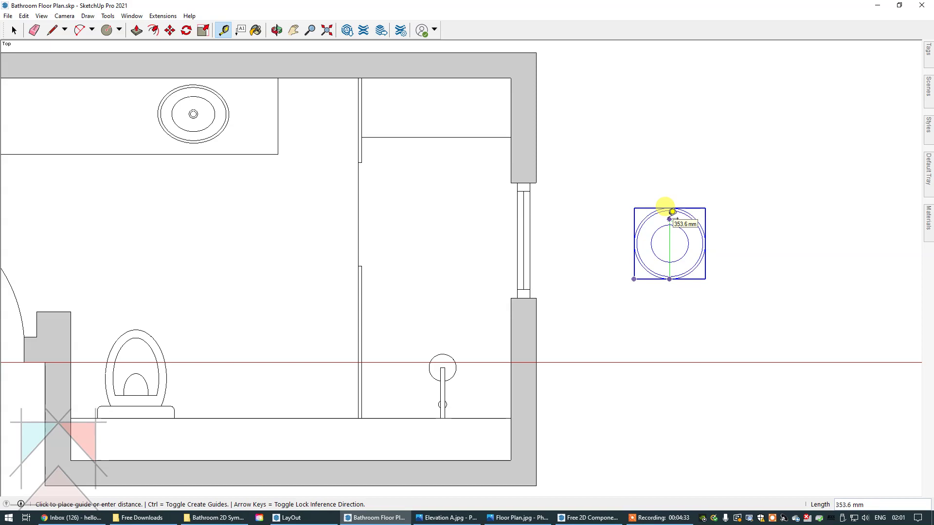
click(672, 212)
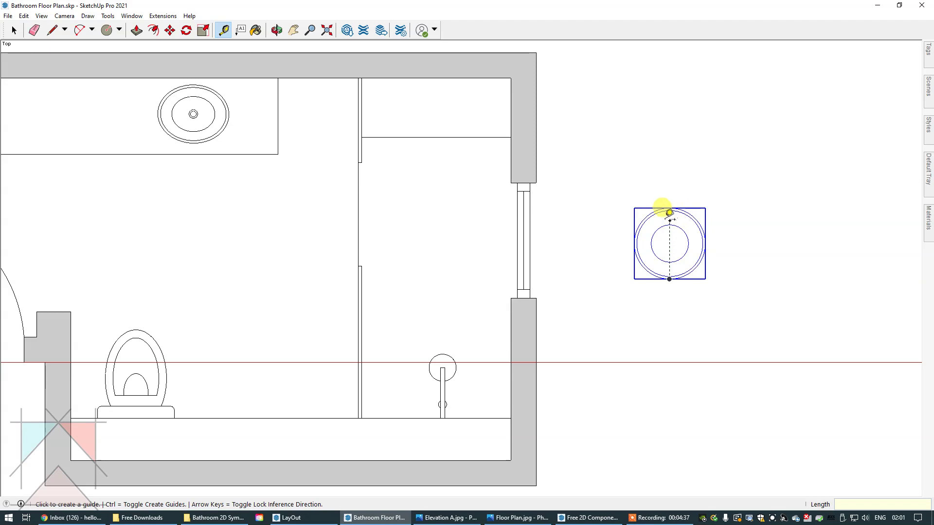
click(671, 221)
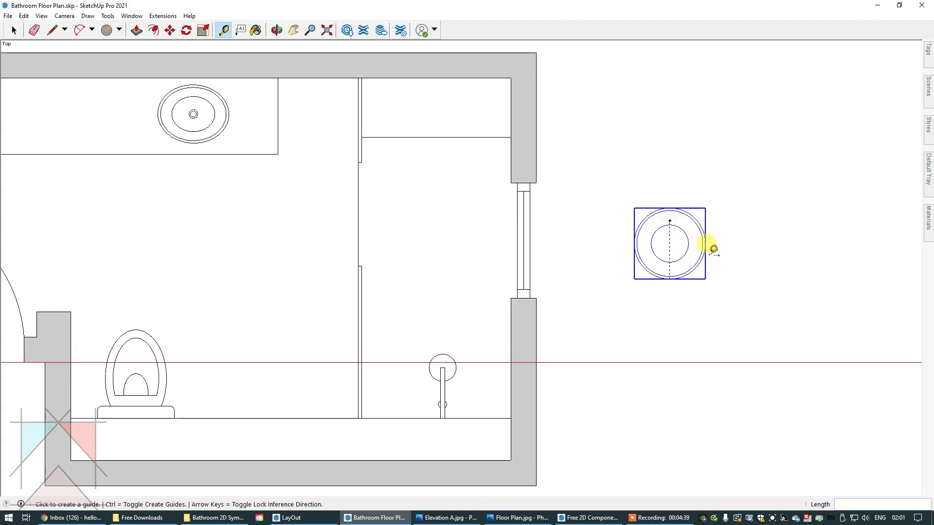
- Scale the basin group vertically to about 0.82 so it becomes an oval
click(202, 32)
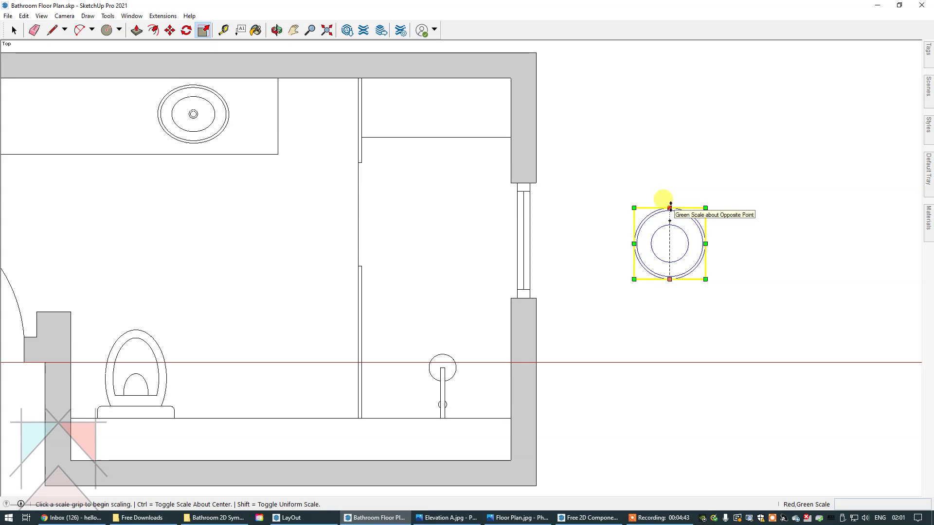
click(670, 207)
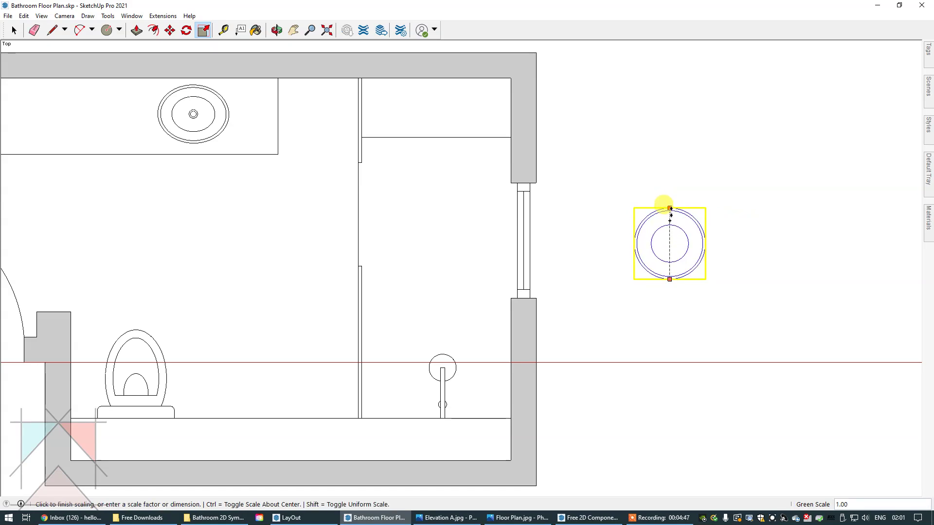
scroll(671, 220, up, 1)
scroll(671, 220, up, 2)
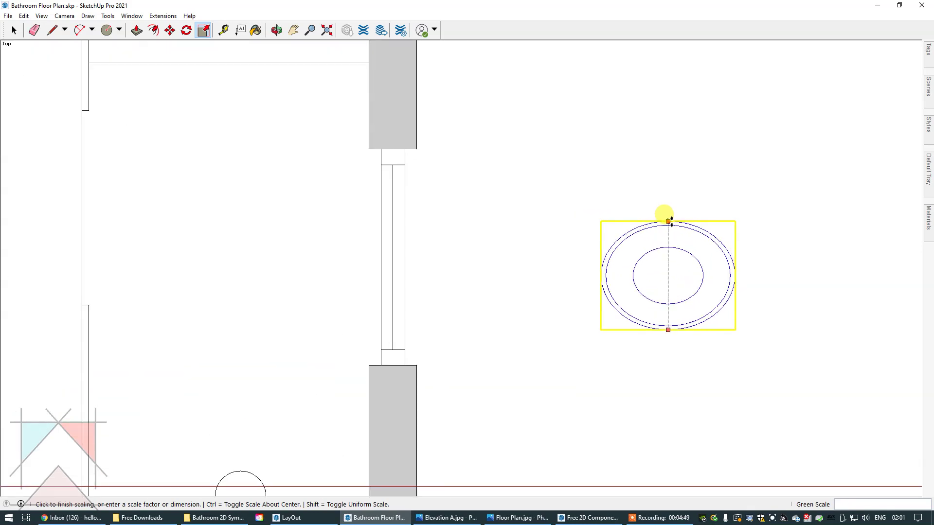
scroll(669, 221, up, 3)
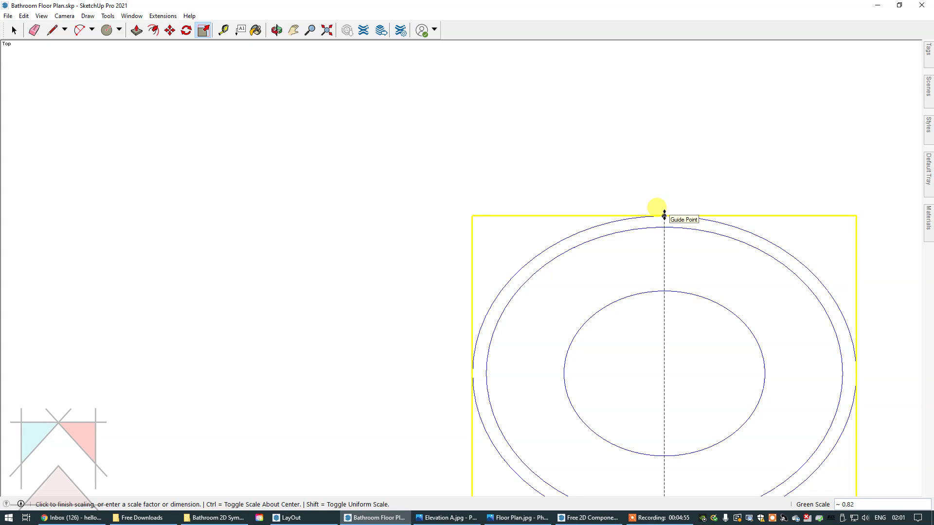
click(664, 215)
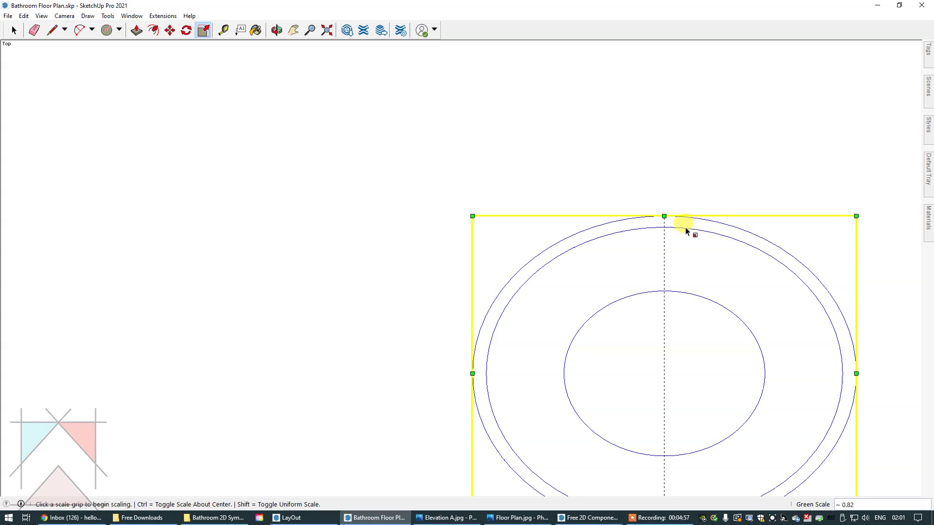
- Deselect the basin and zoom out and pan back to the toilet and sink
click(13, 30)
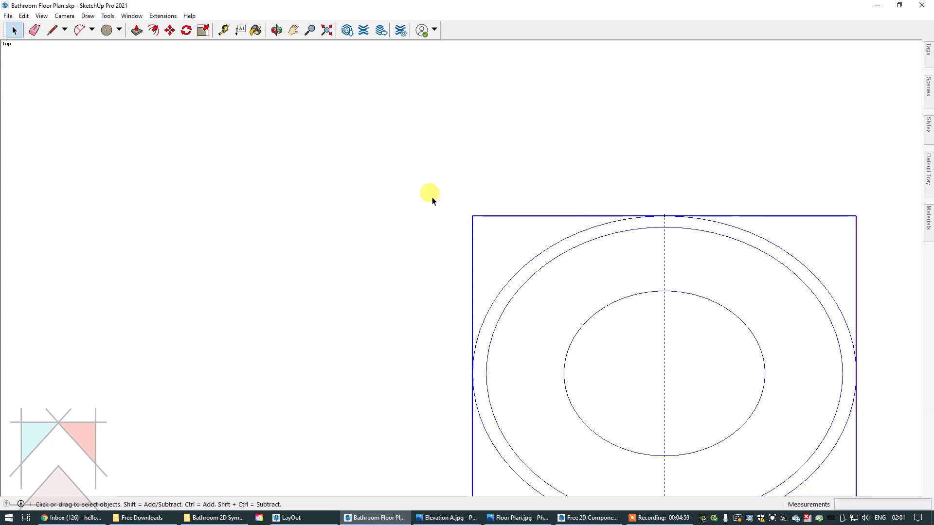
click(365, 170)
scroll(371, 230, down, 4)
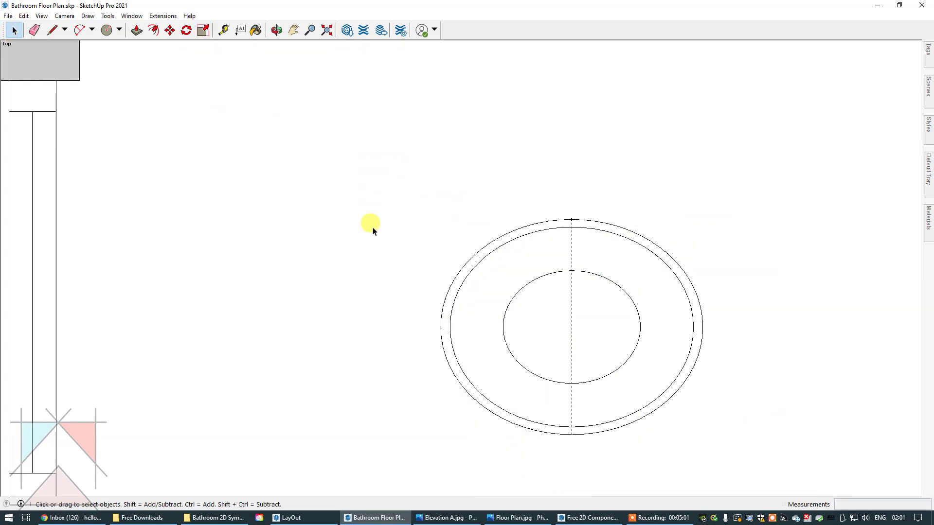
scroll(373, 231, down, 2)
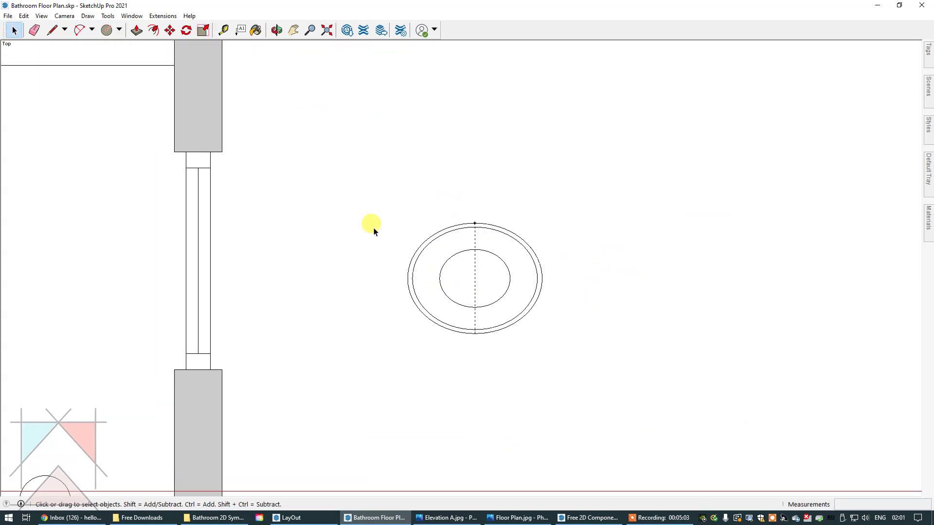
scroll(373, 230, down, 2)
click(293, 30)
drag(322, 85, 520, 101)
scroll(489, 167, down, 1)
scroll(486, 163, down, 3)
drag(476, 152, 497, 169)
click(13, 30)
- Delete all guides and measure the oval basin: 345.0 mm deep, 420.0 mm wide
click(24, 16)
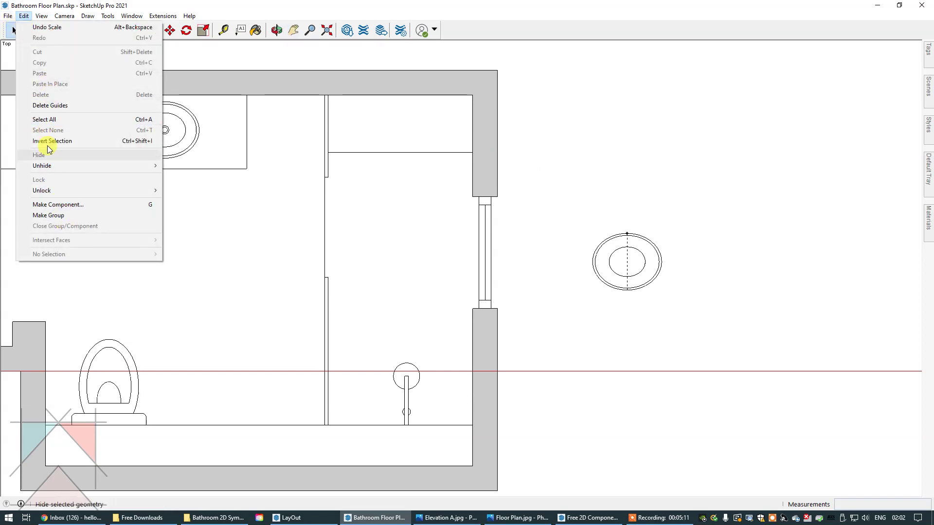
click(47, 106)
click(224, 30)
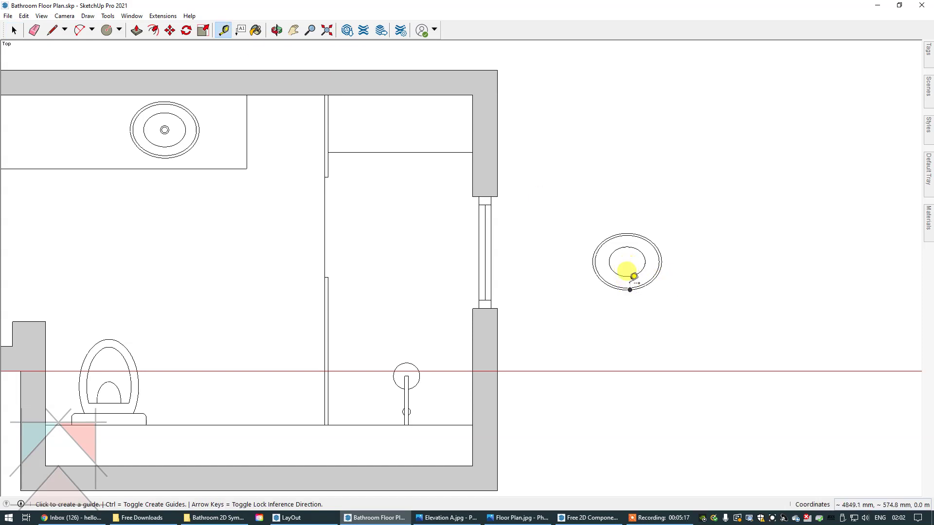
click(627, 261)
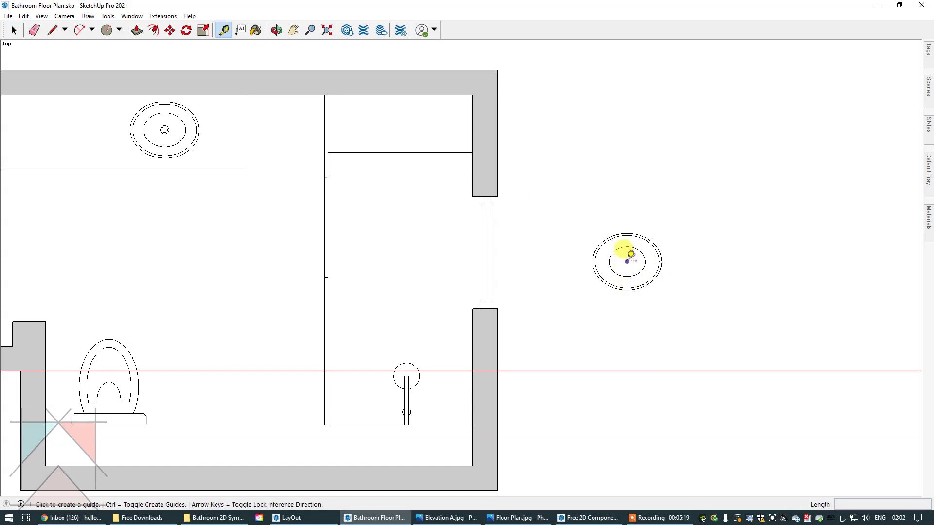
scroll(630, 254, up, 4)
click(635, 326)
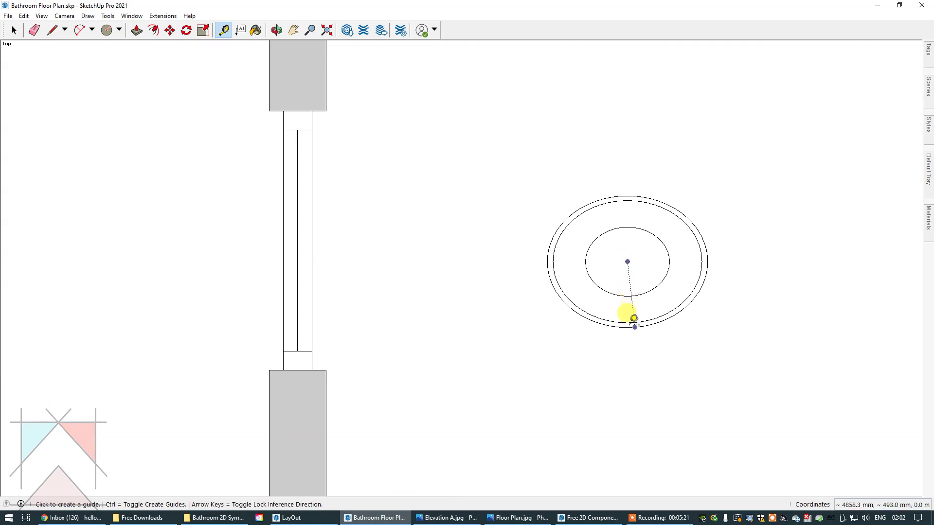
scroll(634, 322, up, 4)
click(621, 327)
scroll(621, 324, up, 4)
scroll(620, 316, down, 6)
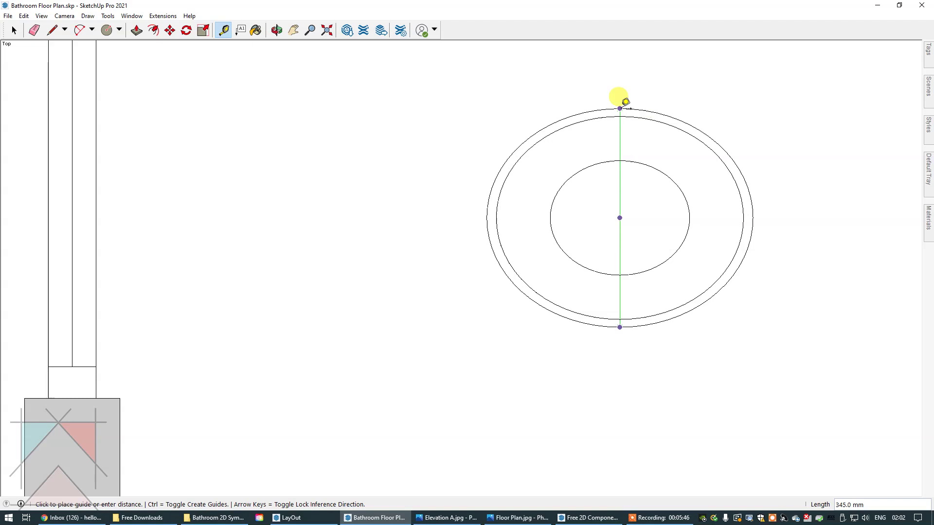
click(625, 102)
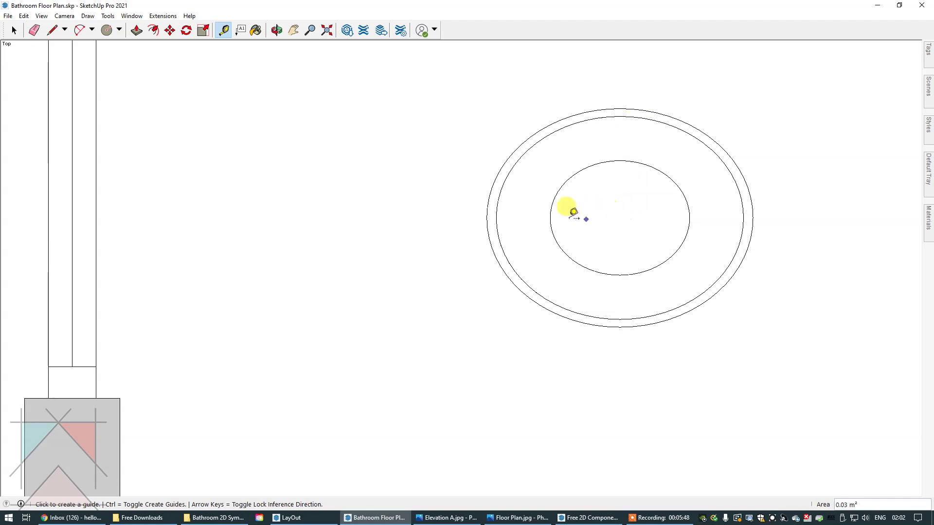
click(487, 218)
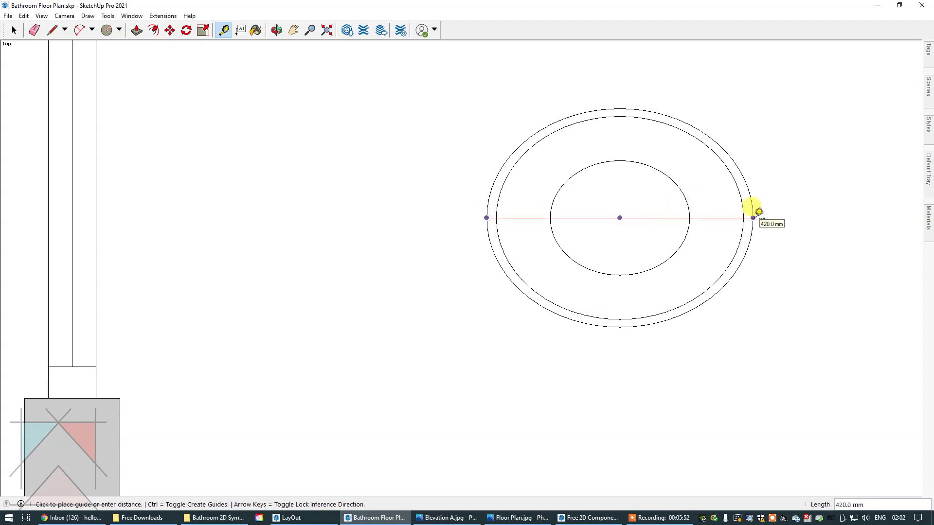
- Zoom out and pan to bring the top wall and vanity basin back into view
click(309, 30)
drag(434, 125, 301, 246)
click(294, 30)
drag(353, 113, 562, 163)
scroll(519, 217, down, 4)
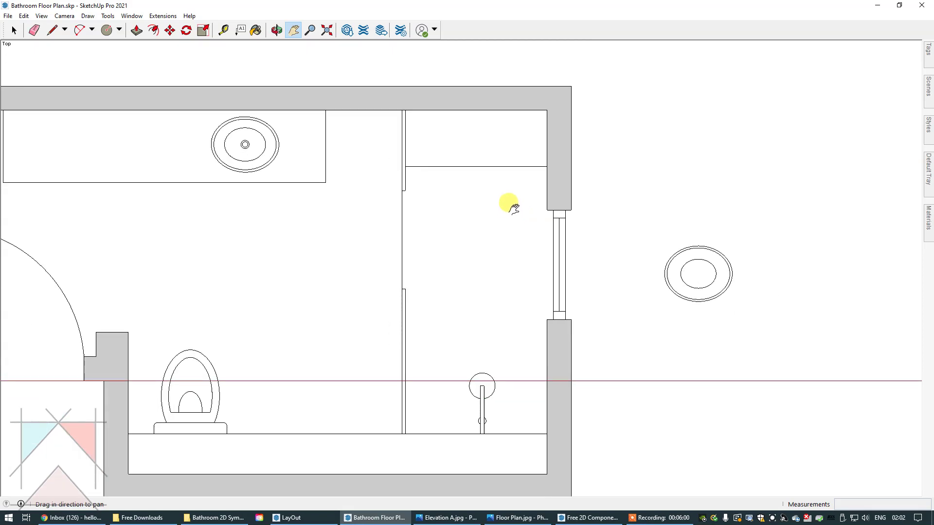
drag(509, 194, 506, 185)
click(13, 30)
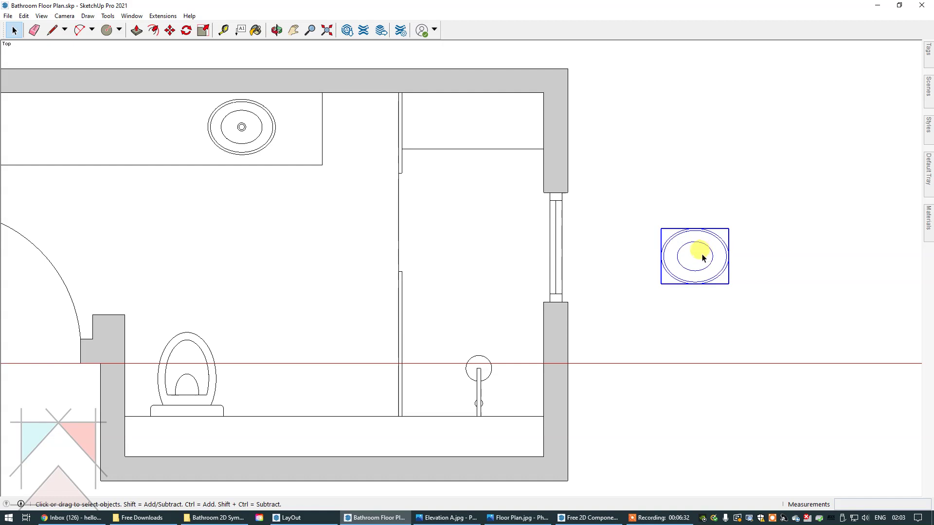
click(778, 265)
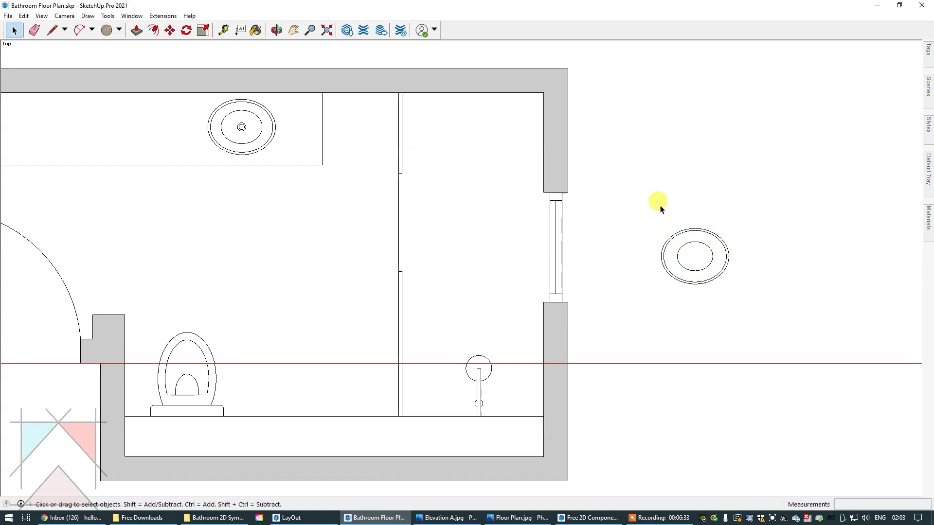
- Draw a small 20 mm radius circle beside the oval basin
click(106, 30)
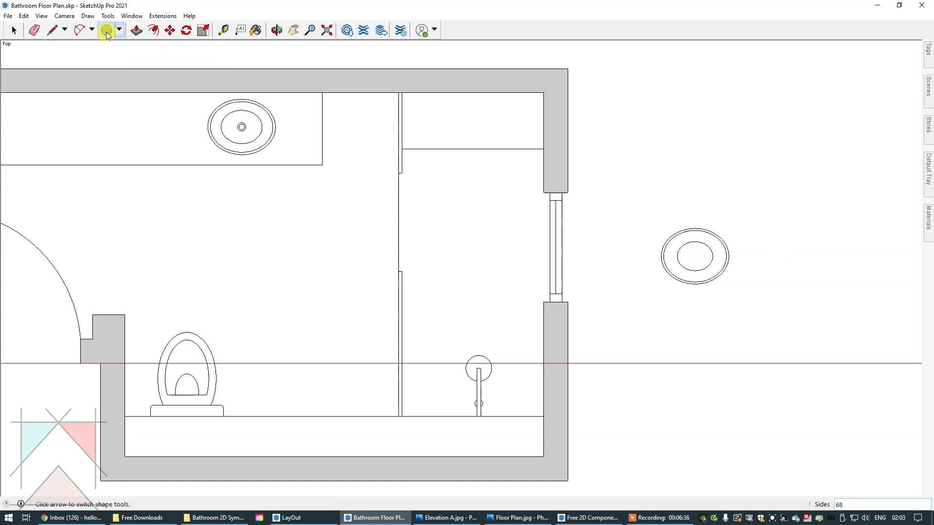
scroll(797, 276, up, 6)
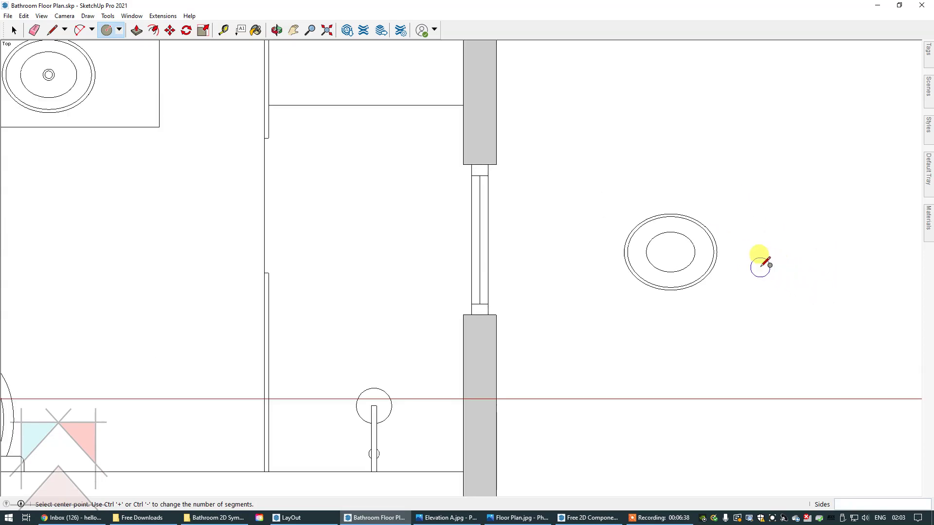
click(796, 246)
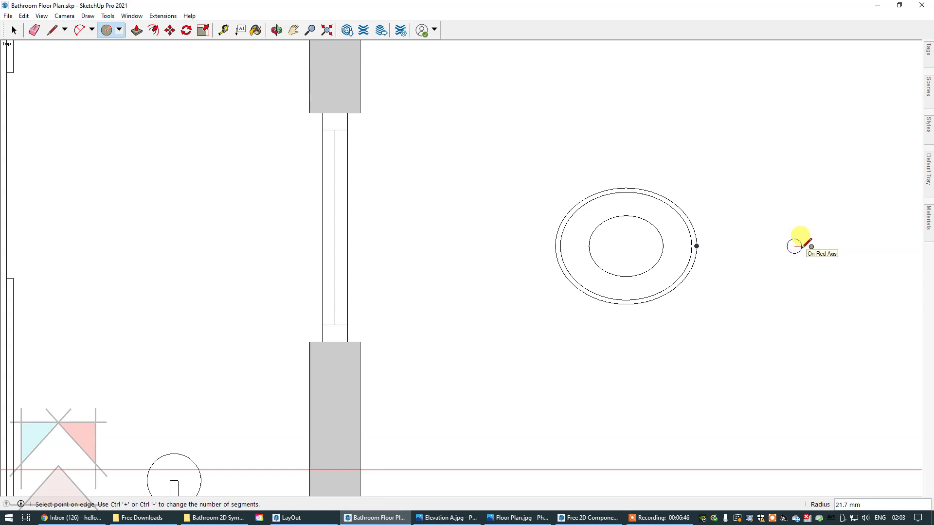
click(805, 246)
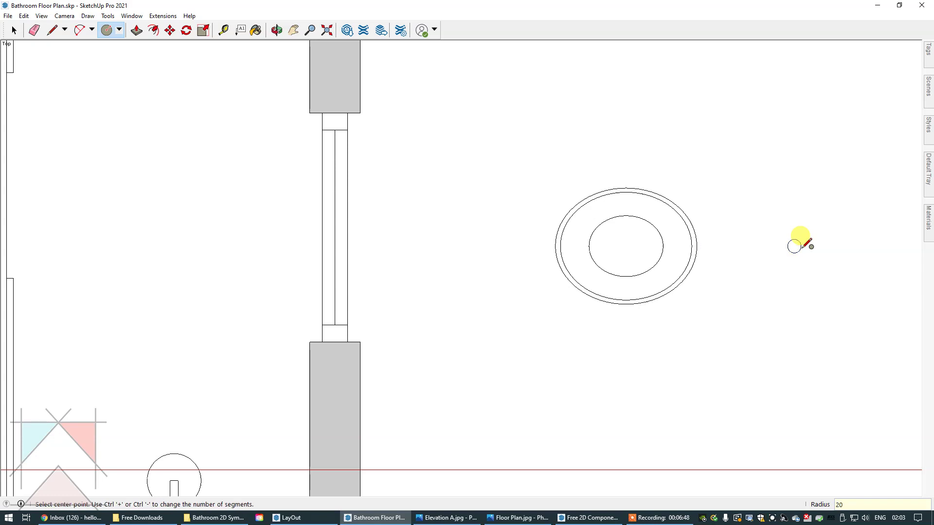
click(14, 30)
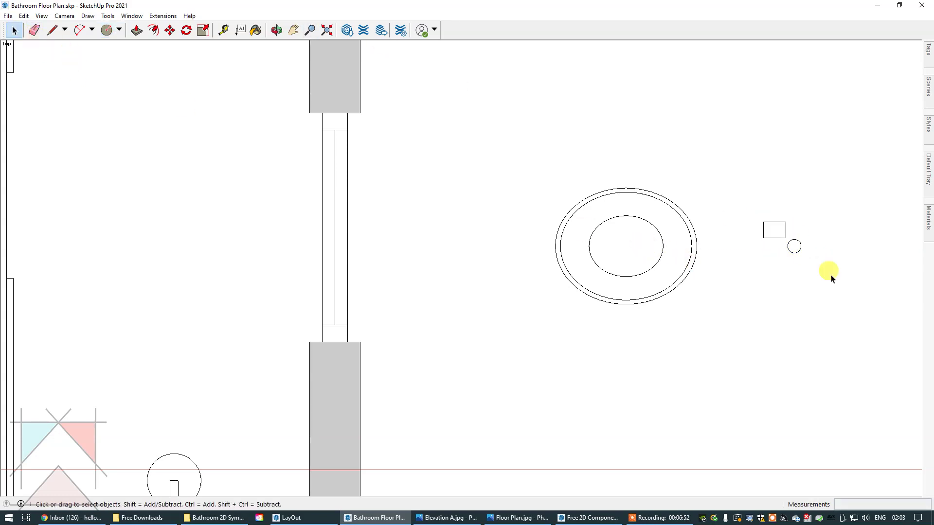
- Make the small circle its own group and explode the oval basin group
right_click(794, 247)
click(826, 332)
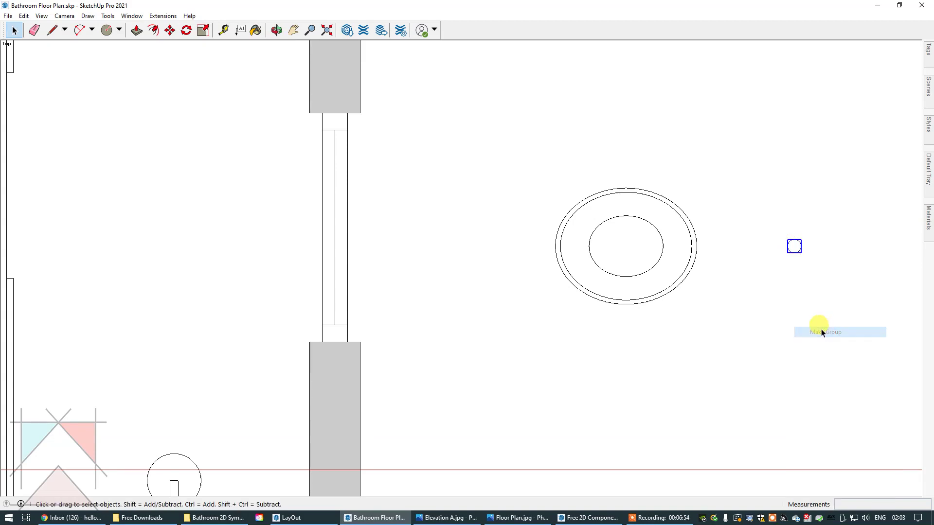
right_click(611, 249)
click(657, 315)
click(797, 275)
click(169, 31)
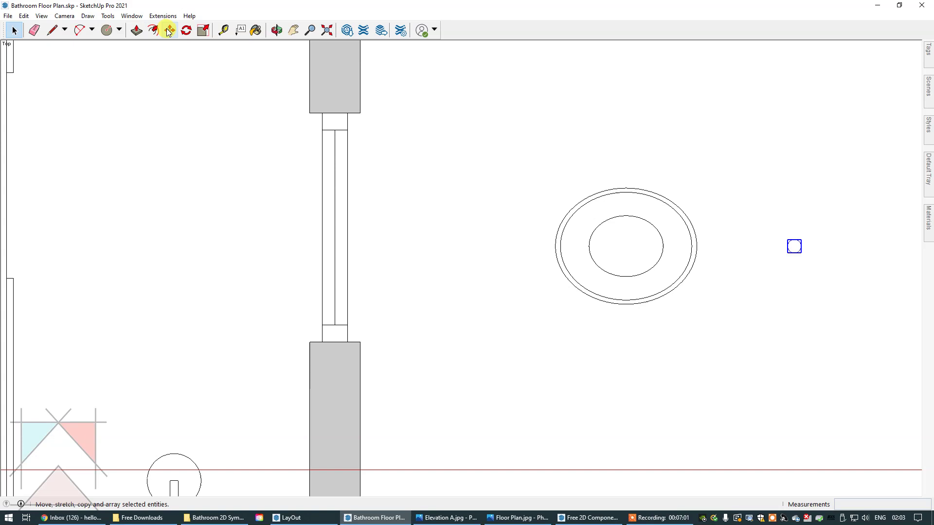
- Move the small 20 mm circle group so its centre snaps to the ellipses' centre
scroll(800, 252, up, 4)
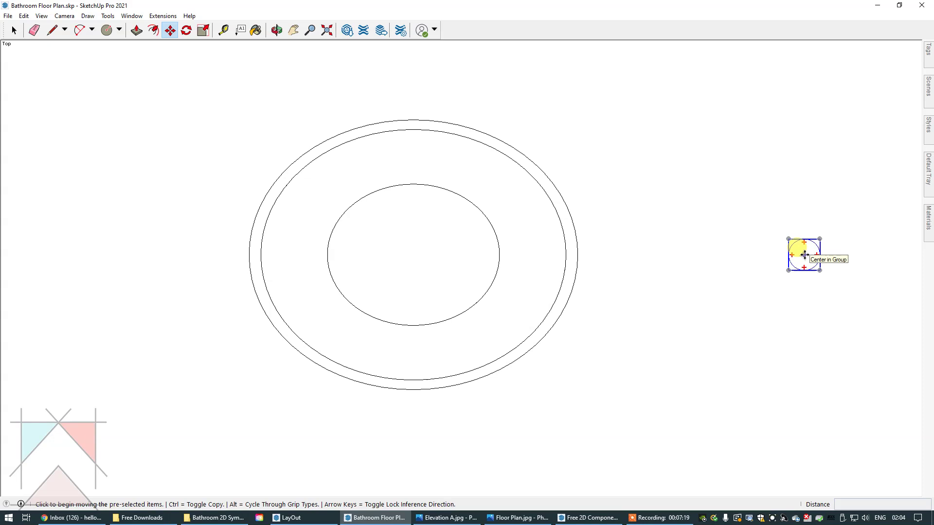
click(805, 255)
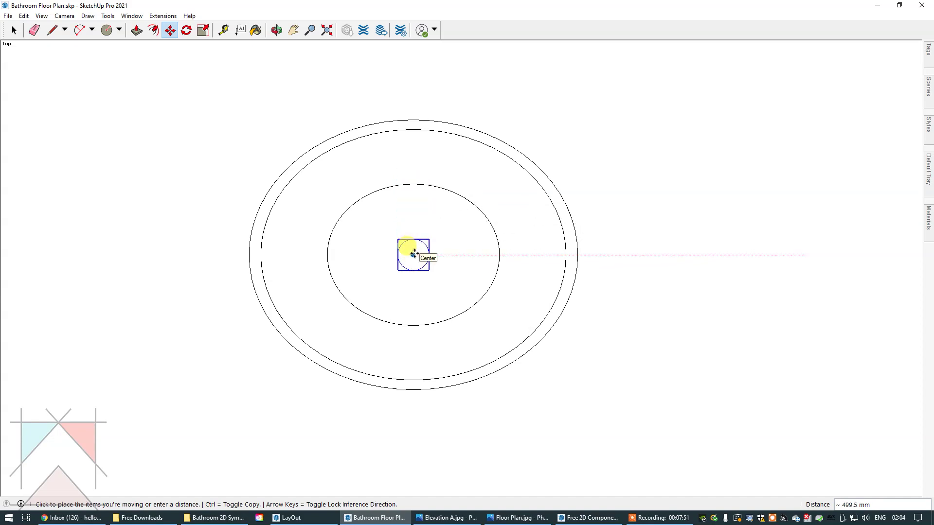
click(414, 254)
- Explode the drain circle group into loose geometry
scroll(596, 338, down, 3)
scroll(591, 335, down, 3)
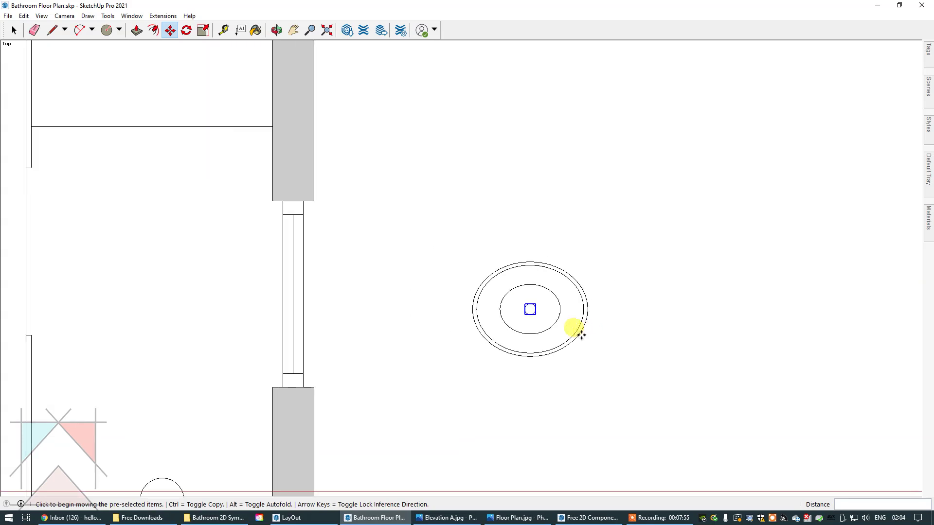
click(14, 31)
right_click(529, 308)
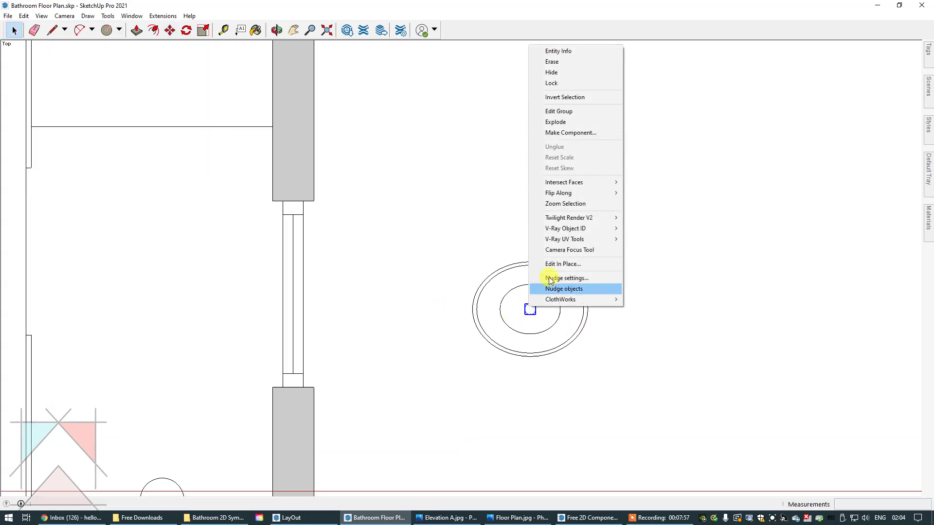
click(561, 125)
click(627, 326)
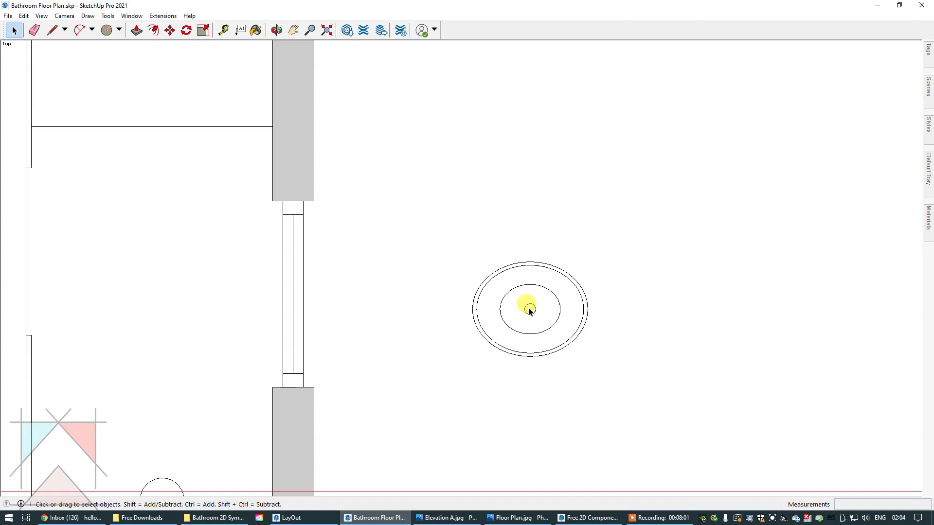
- Offset the small drain circle 4 mm inward to form an inner ring
click(530, 310)
click(153, 30)
scroll(518, 306, up, 5)
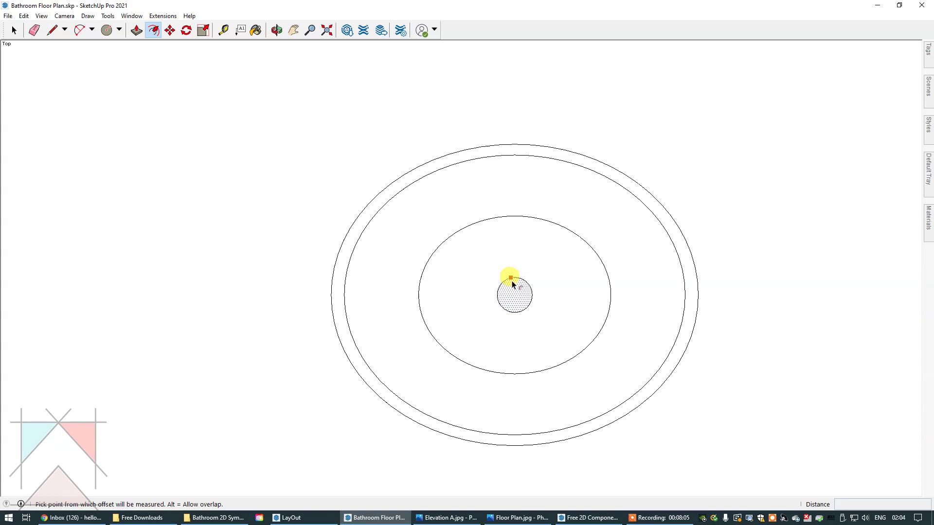
click(511, 281)
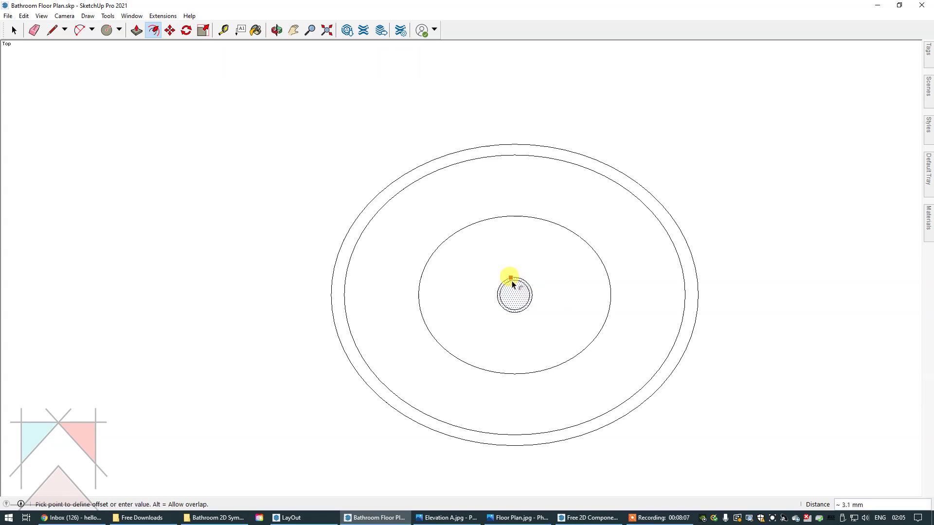
click(512, 282)
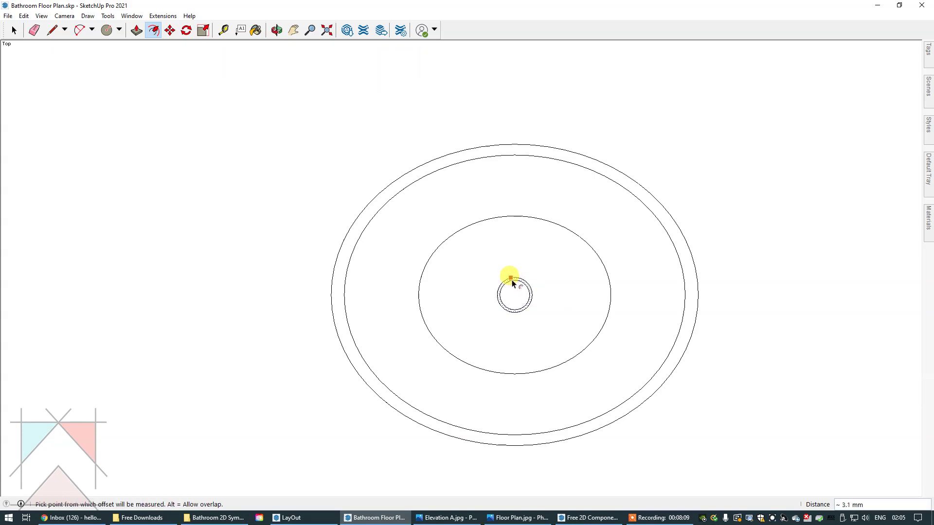
text(4)
key(Return)
- Window-select all the basin's circles and make them a component named 'Sink 2'
click(14, 31)
scroll(394, 203, down, 1)
scroll(393, 203, down, 2)
drag(311, 135, 643, 373)
right_click(491, 241)
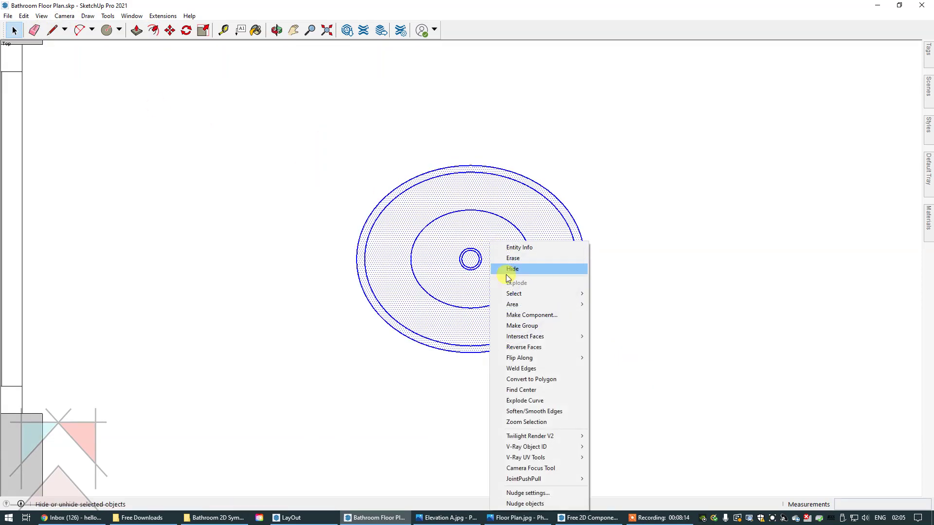
click(533, 315)
text(S)
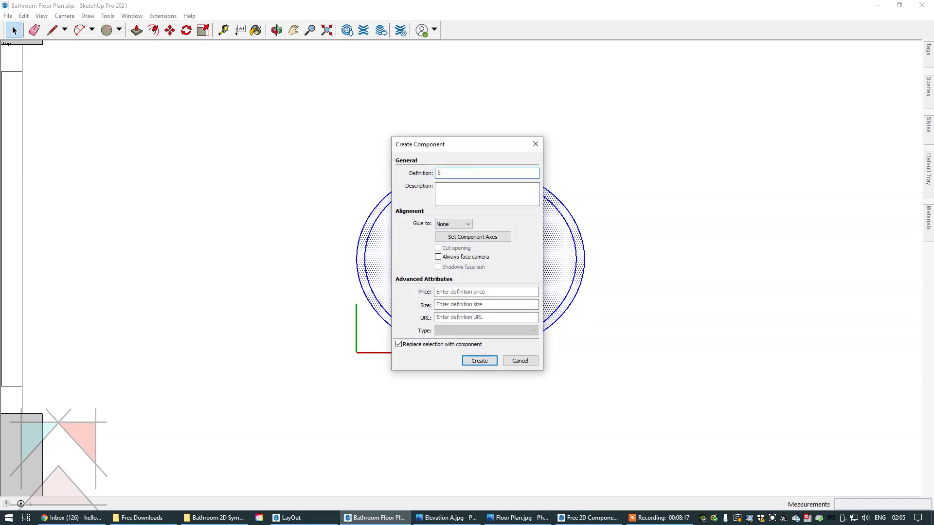
text(ink 2)
click(474, 362)
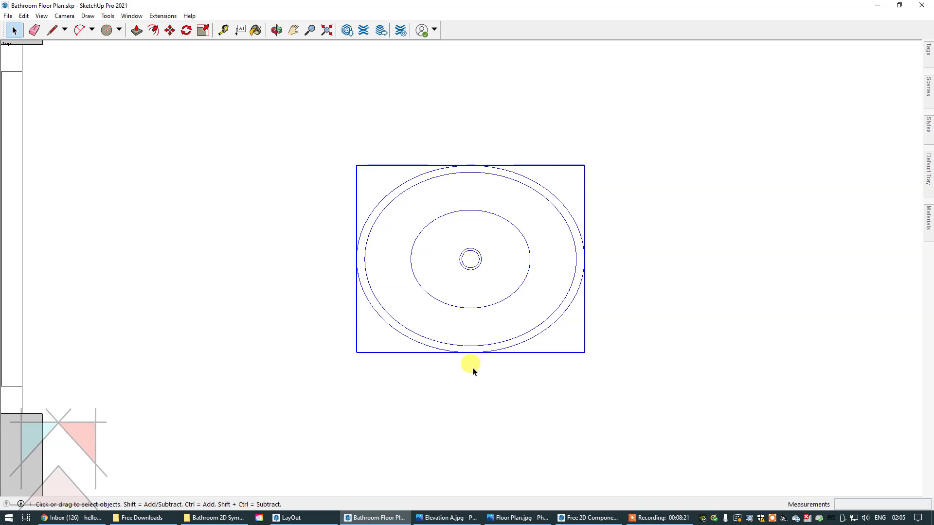
scroll(496, 392, down, 4)
scroll(496, 391, down, 1)
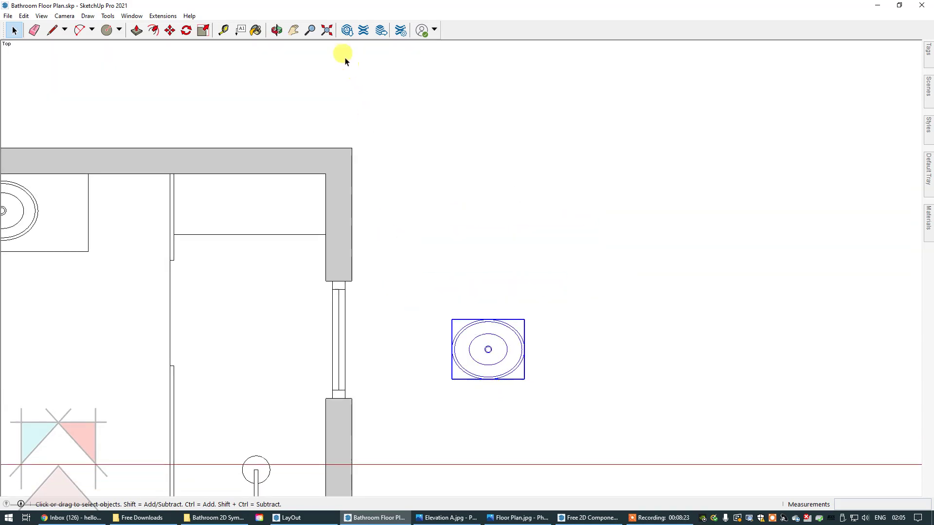
- Bring the whole bathroom into view and select the new Sink 2 component
click(294, 30)
drag(431, 161, 602, 89)
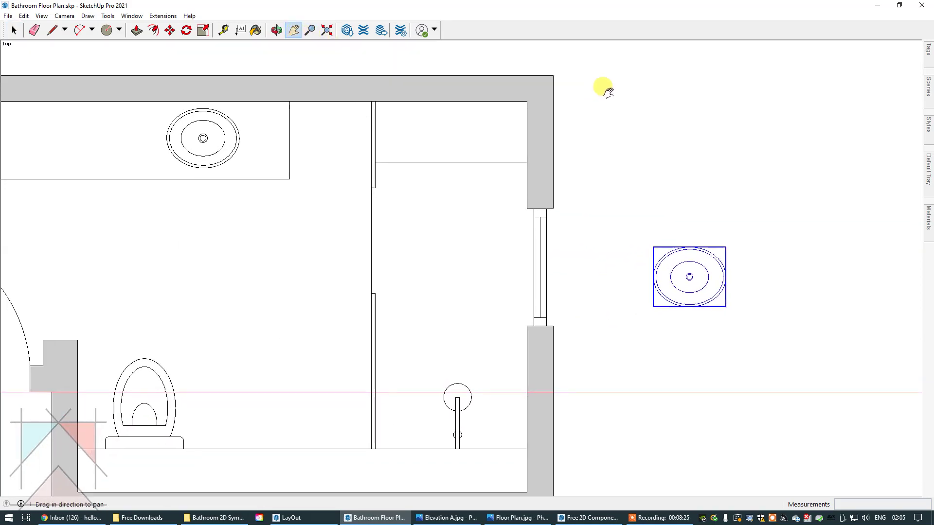
key(space)
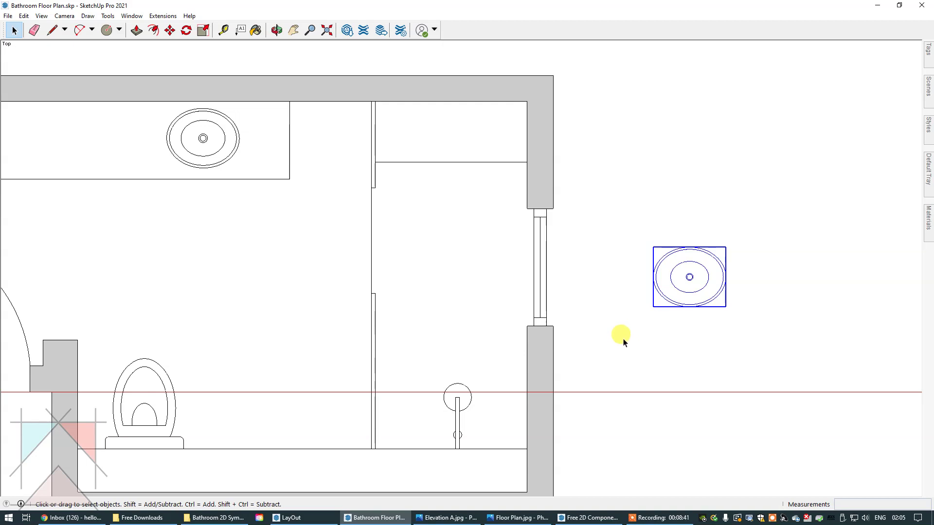
scroll(625, 335, down, 1)
click(293, 31)
drag(360, 100, 431, 77)
click(14, 30)
click(348, 151)
click(747, 266)
- Move Sink 2 onto the vanity along the top wall
click(169, 30)
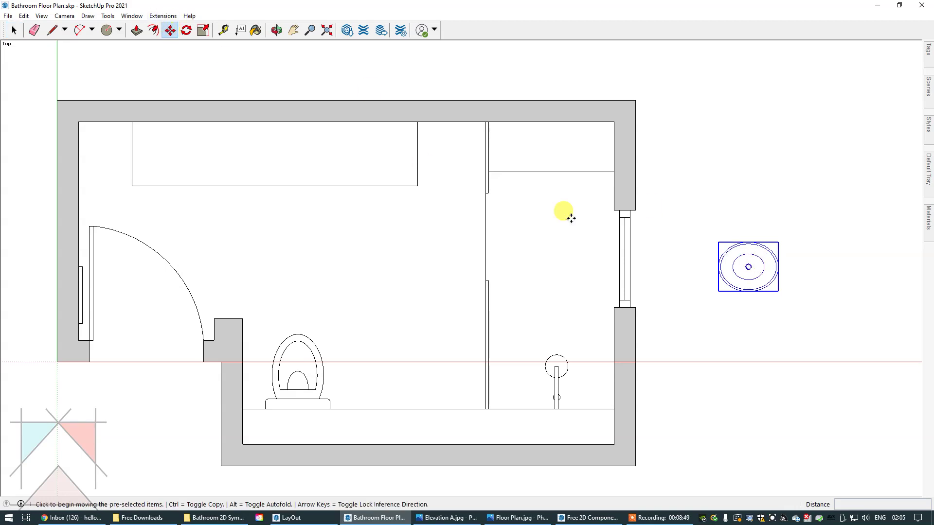
click(749, 267)
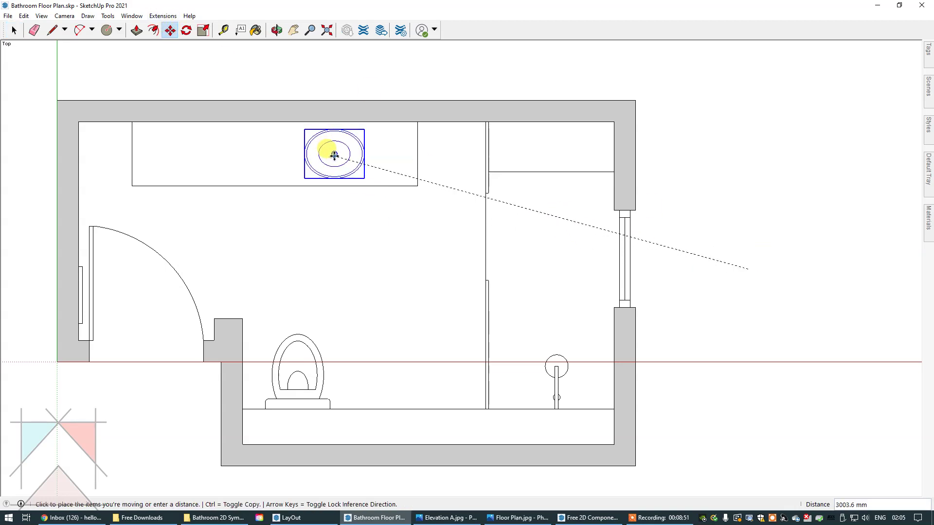
click(340, 154)
click(13, 30)
click(94, 80)
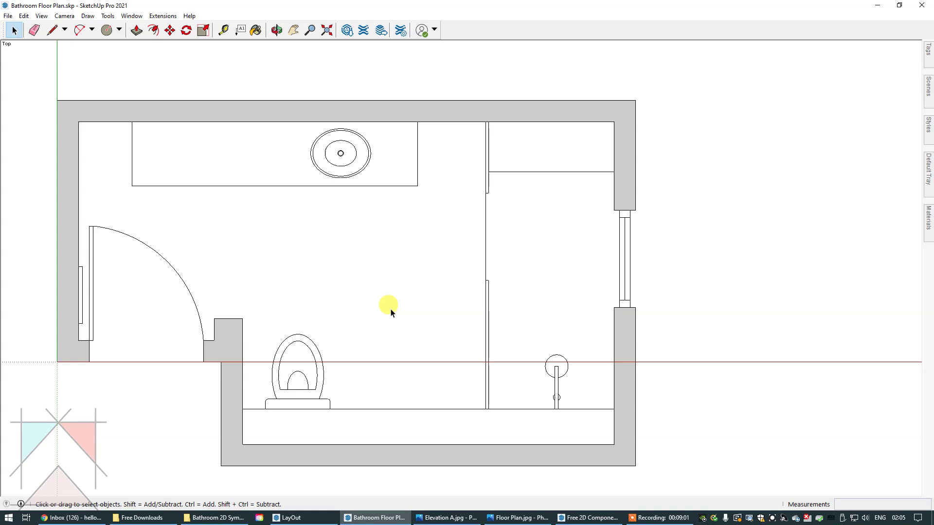
- View Floor Plan.jpg in Photos, then switch to the Free 2D Components drawing in SketchUp
mouse_move(517, 517)
mouse_move(523, 475)
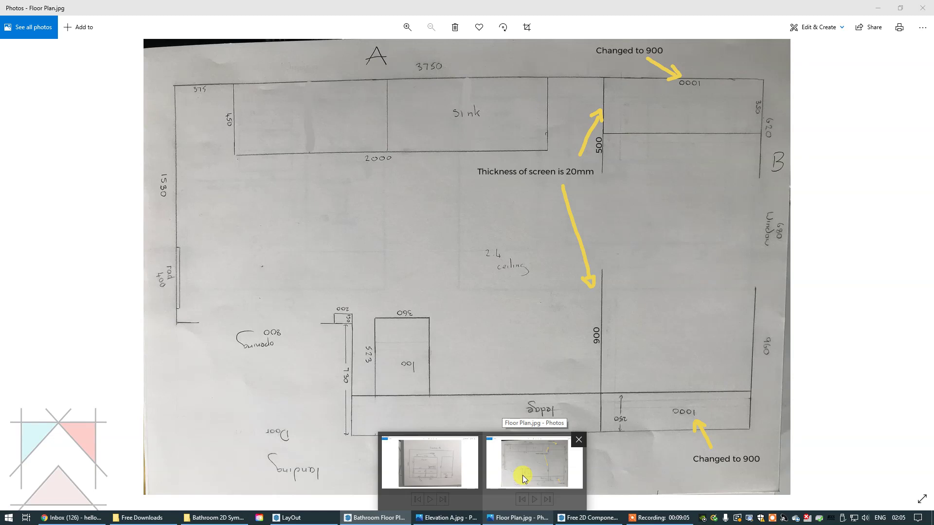
click(523, 475)
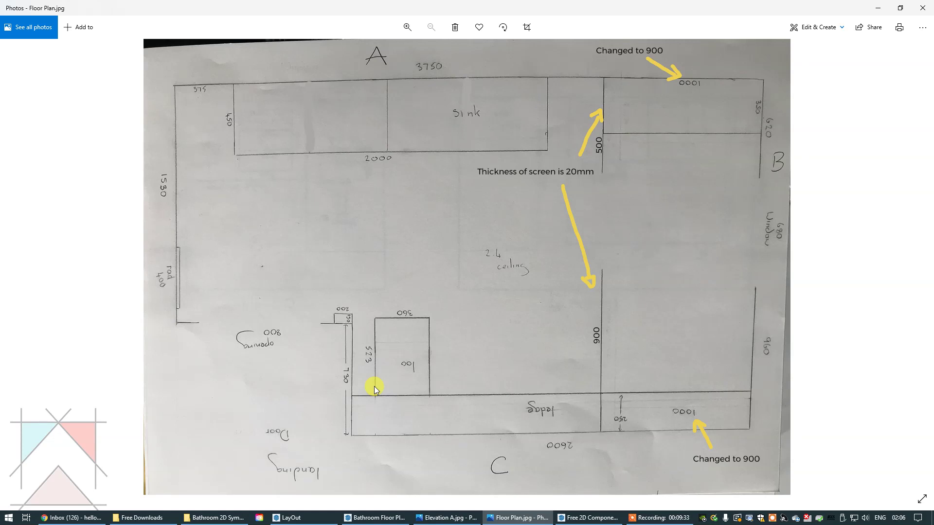
click(589, 518)
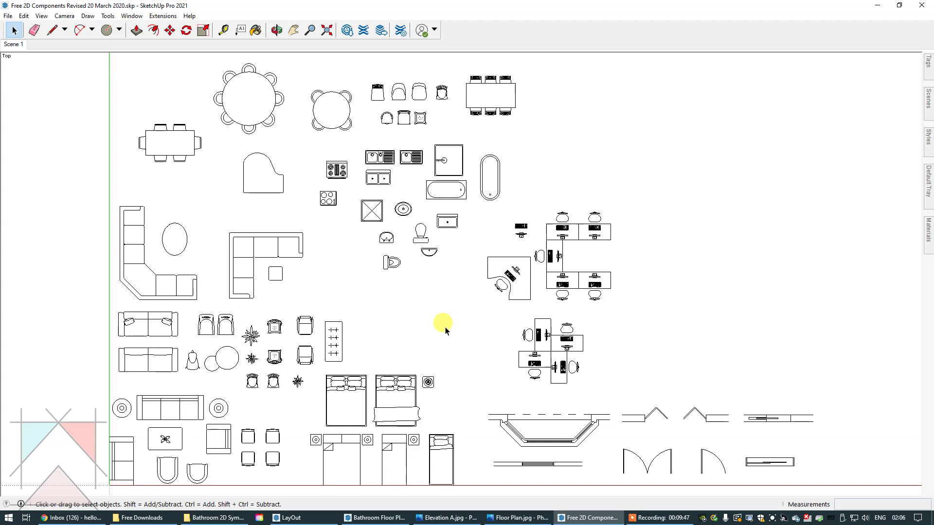
- Copy the toilet symbol from Free 2D Components and return to Bathroom Floor Plan.skp
scroll(390, 240, up, 4)
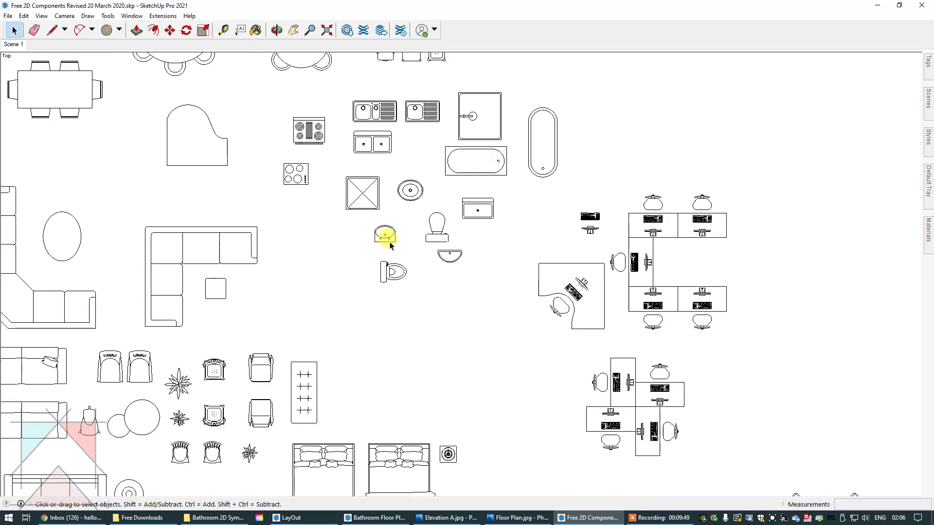
scroll(388, 241, up, 3)
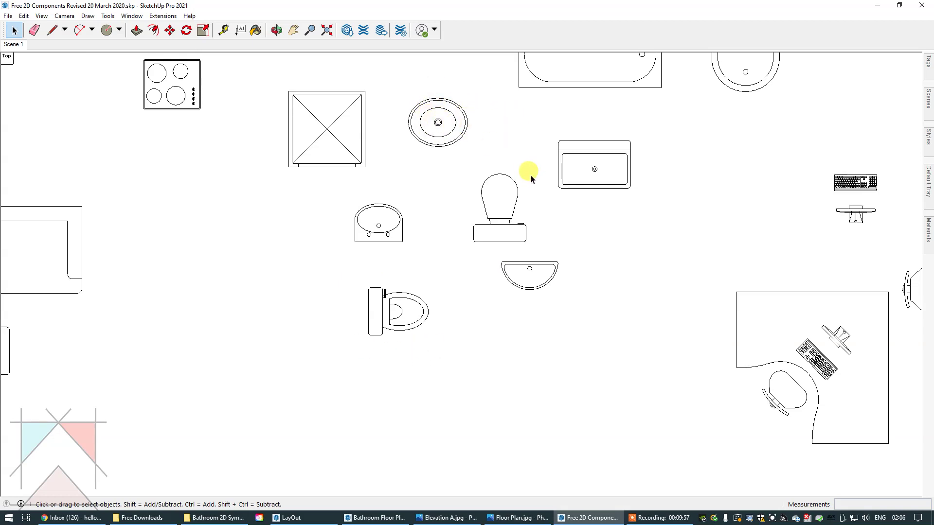
click(374, 315)
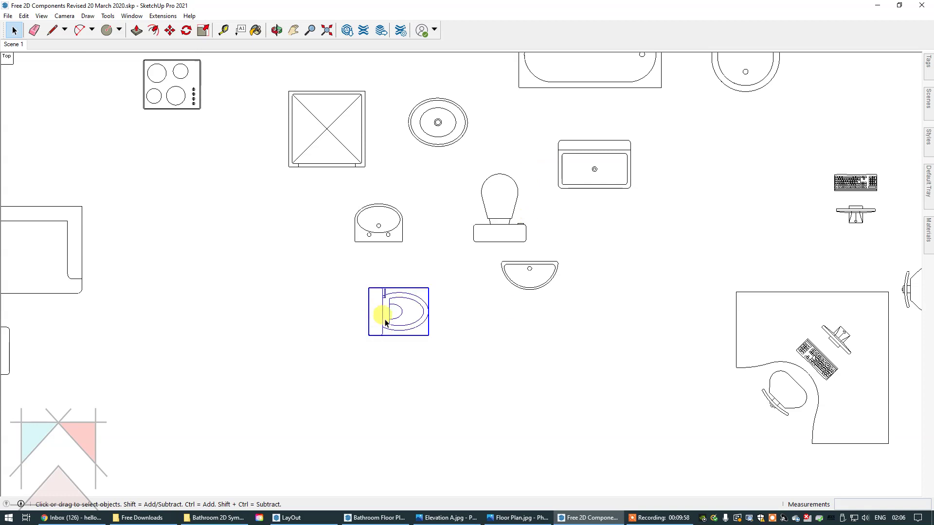
click(23, 16)
click(38, 61)
click(413, 519)
click(25, 16)
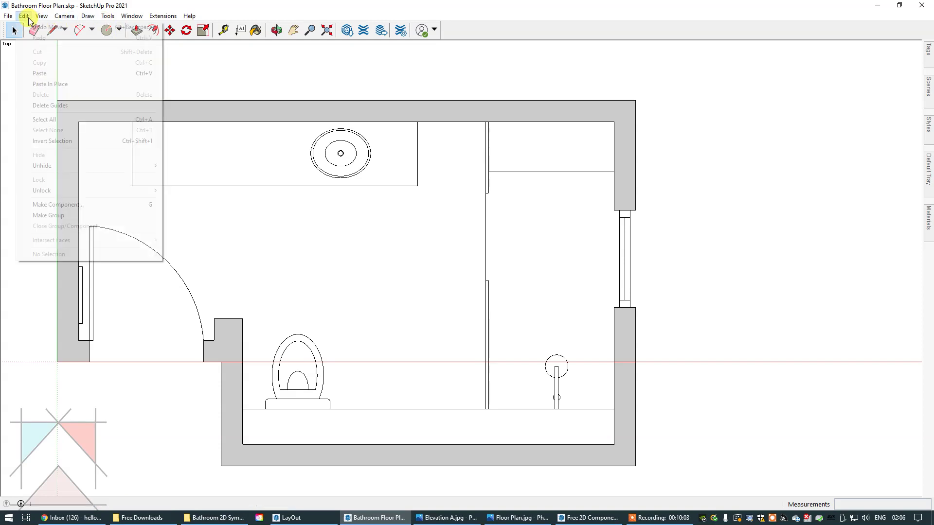
- Paste the copied toilet mid-floor in the bathroom and rotate it 90°
click(40, 73)
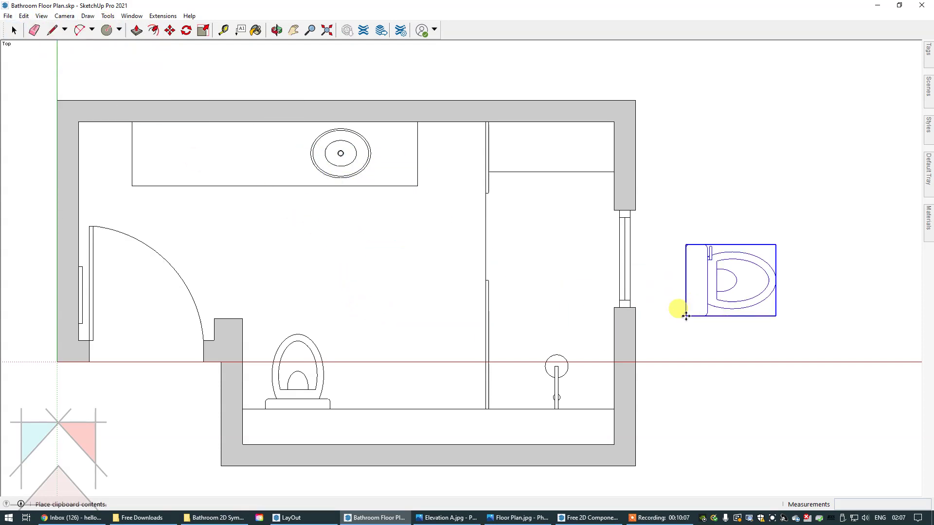
click(370, 318)
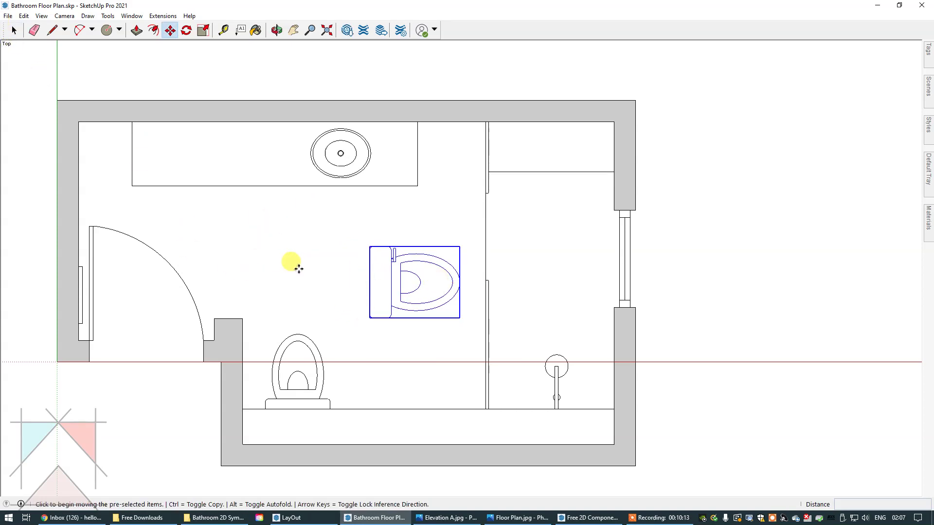
key(q)
click(415, 282)
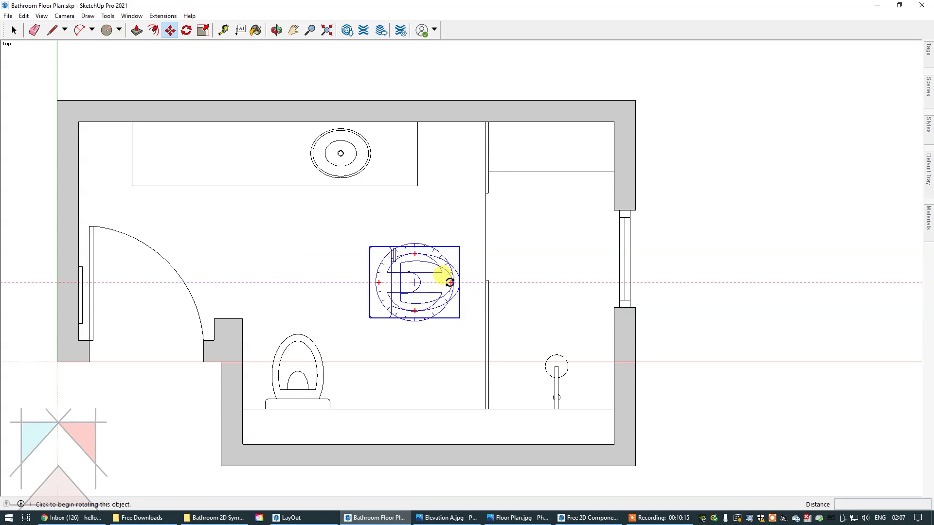
click(444, 281)
click(415, 221)
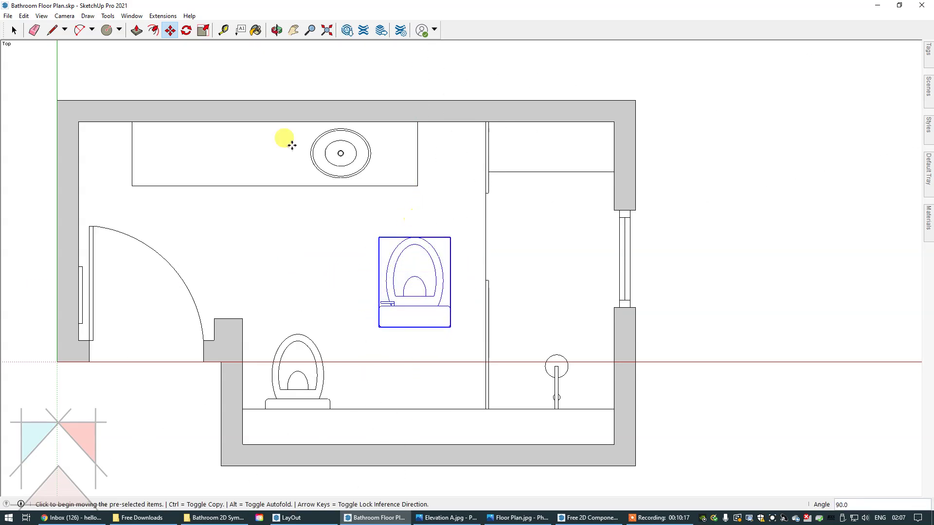
- Select the lower toilet beside the door
click(10, 31)
click(97, 59)
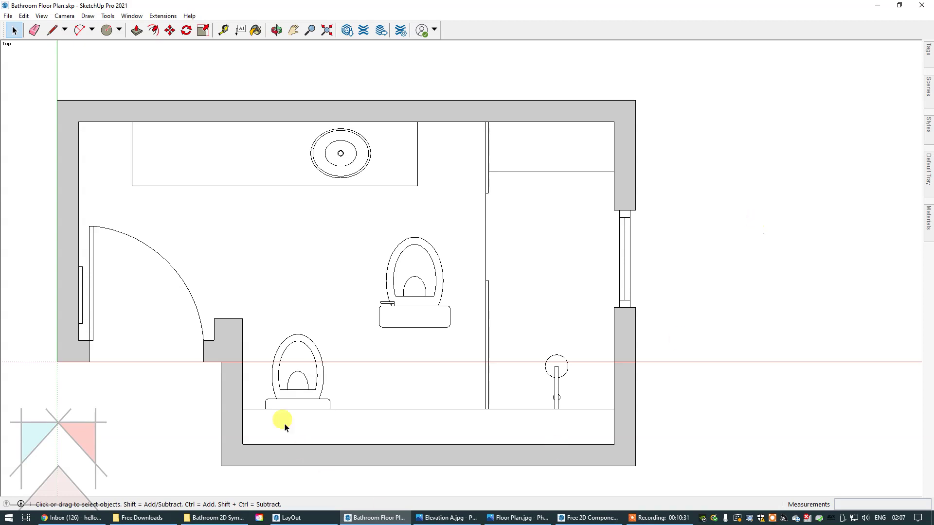
click(291, 336)
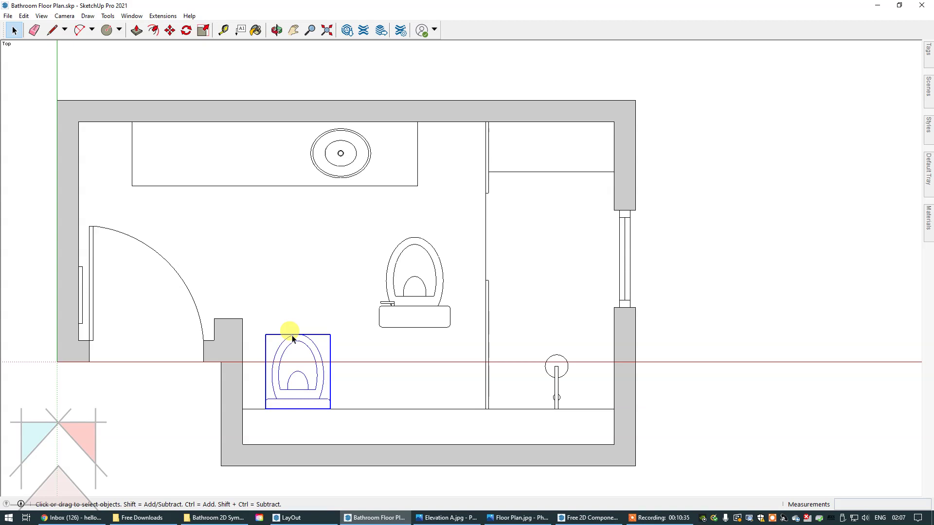
- Delete the lower toilet by the door and explode the remaining toilet into loose lines
key(Delete)
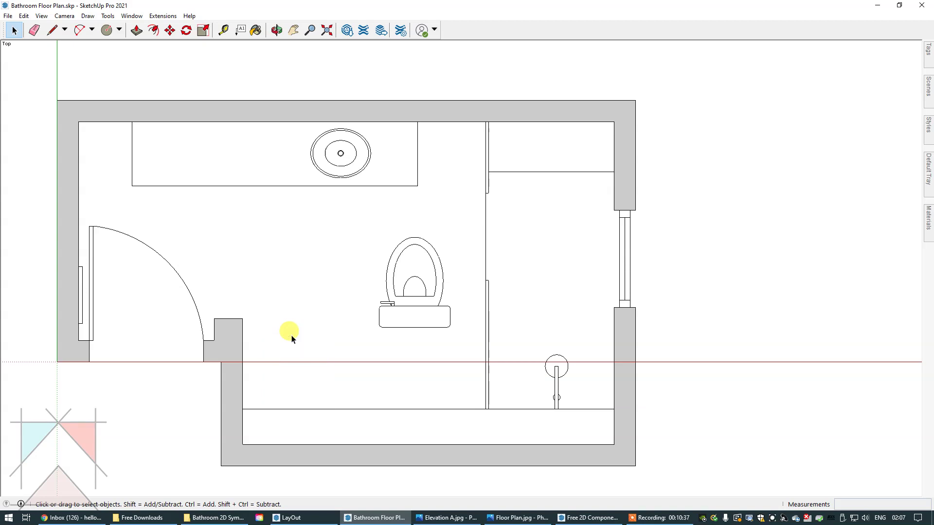
right_click(423, 310)
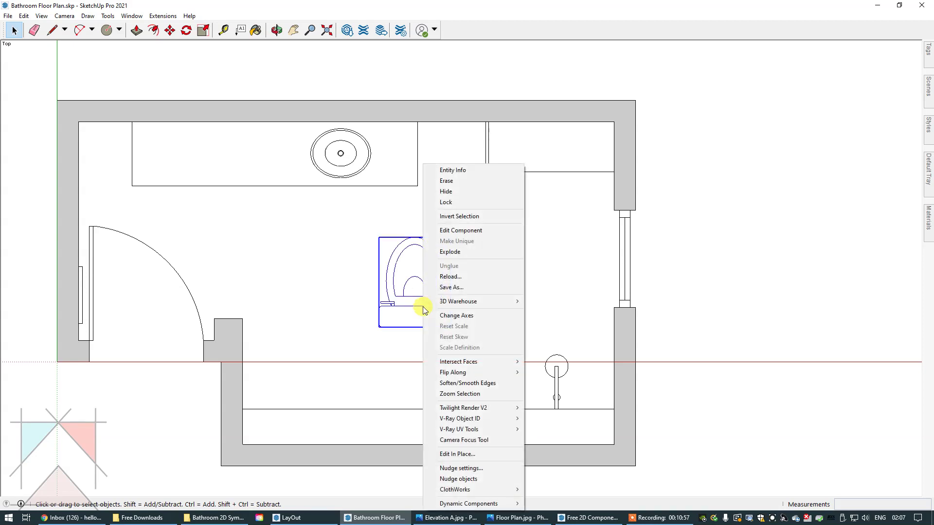
click(444, 252)
click(345, 262)
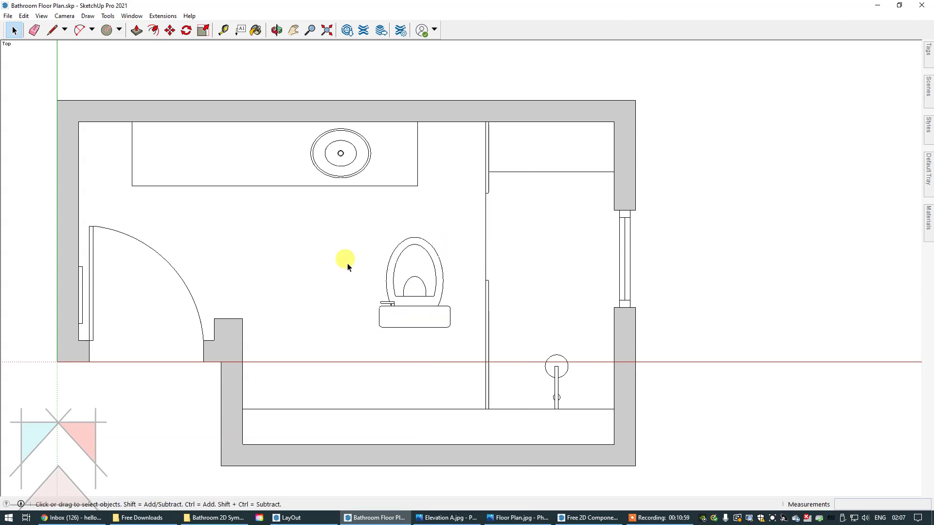
scroll(399, 280, up, 3)
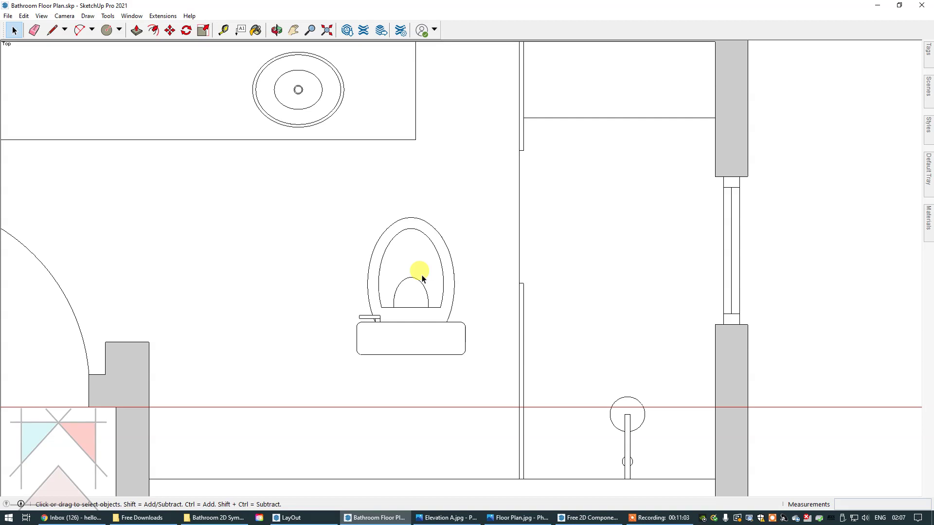
click(52, 31)
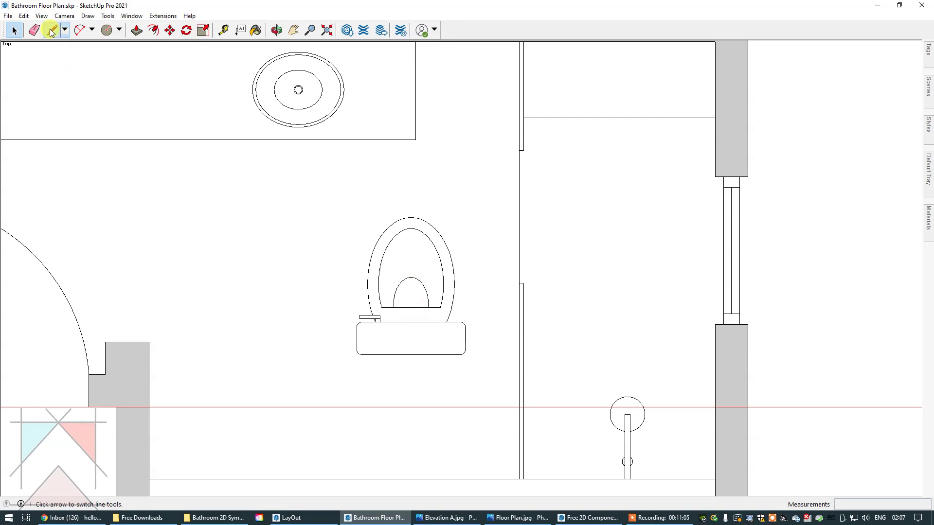
- Split the tank with a line across its midpoints and delete its lower half
click(357, 338)
click(465, 338)
click(14, 30)
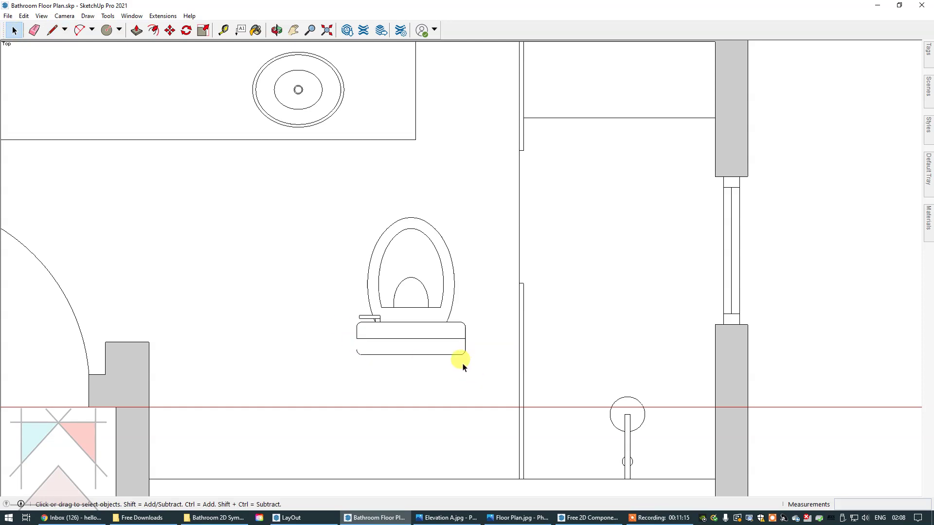
drag(346, 339, 488, 384)
key(Delete)
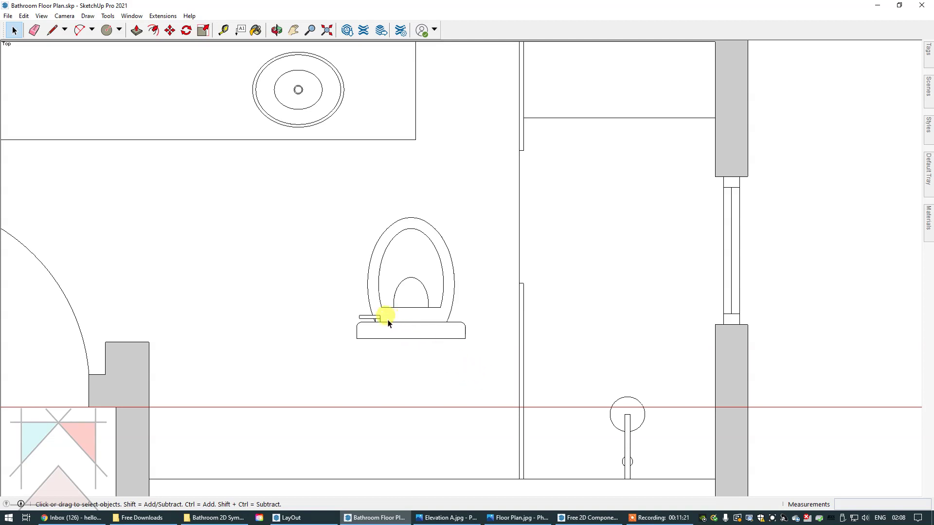
- Remove the flush handle by collapsing its top edge and deleting the leftover edges
scroll(378, 315, up, 3)
click(357, 320)
key(m)
drag(356, 321, 383, 326)
key(space)
key(Delete)
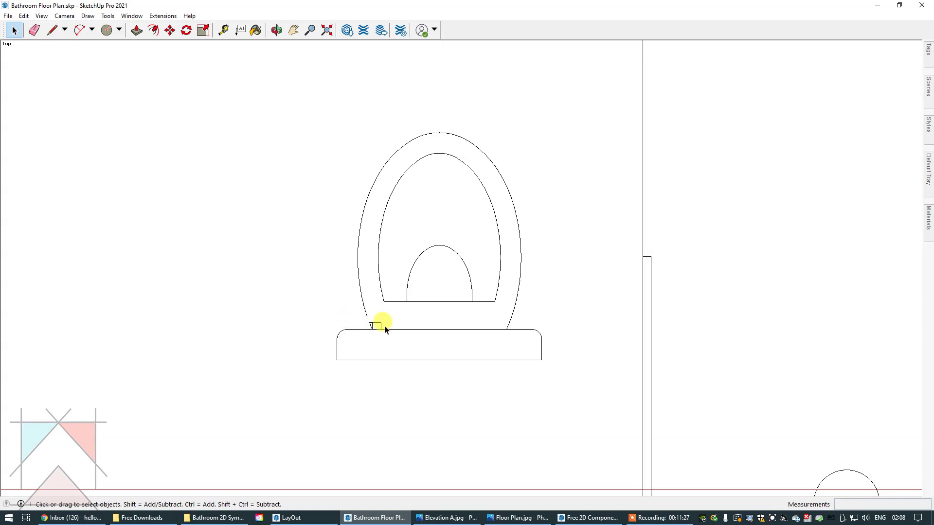
click(380, 326)
key(Delete)
- Draw a short line closing the gap between the seat outline and the tank
click(52, 31)
scroll(385, 316, up, 3)
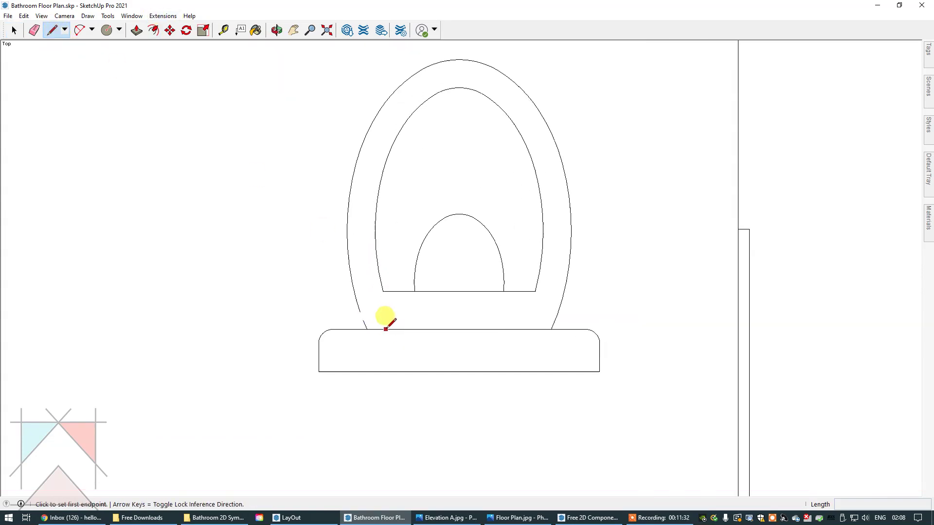
click(357, 310)
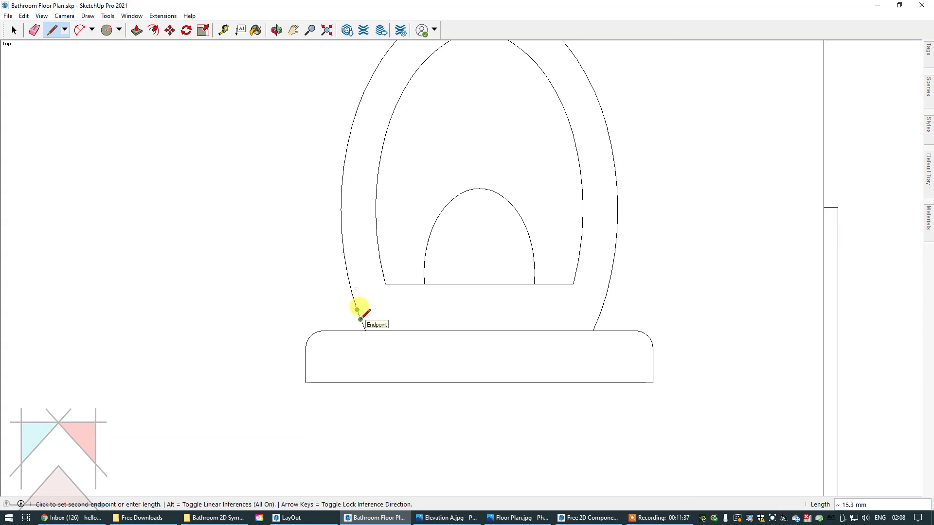
click(360, 319)
scroll(411, 336, down, 5)
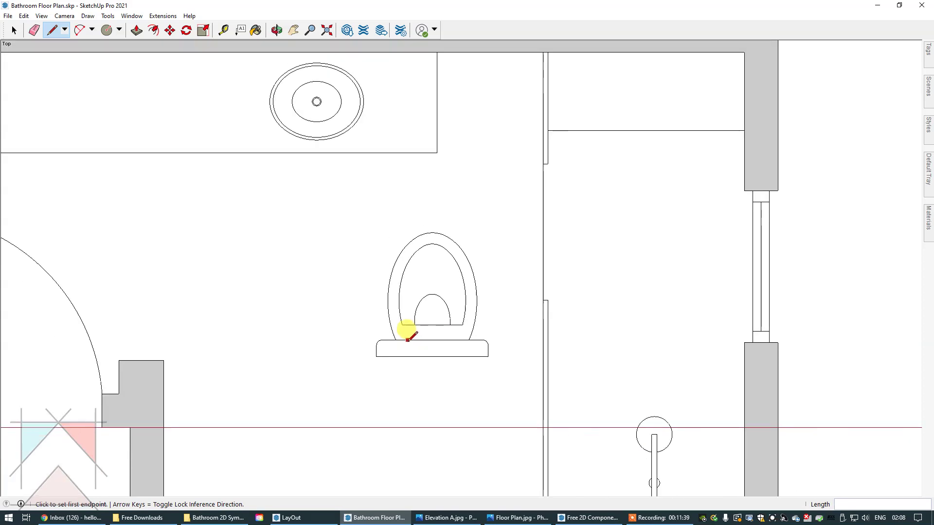
scroll(411, 335, down, 4)
click(293, 29)
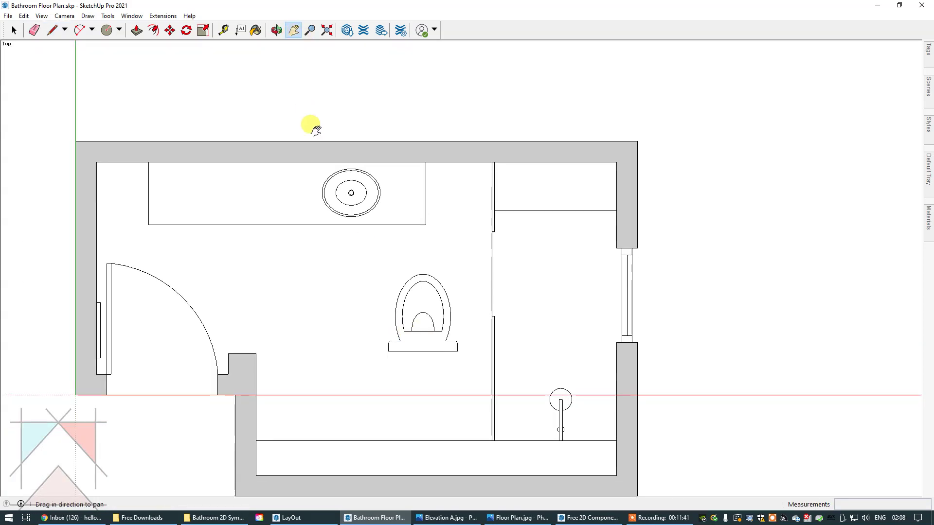
drag(314, 127, 295, 87)
click(13, 30)
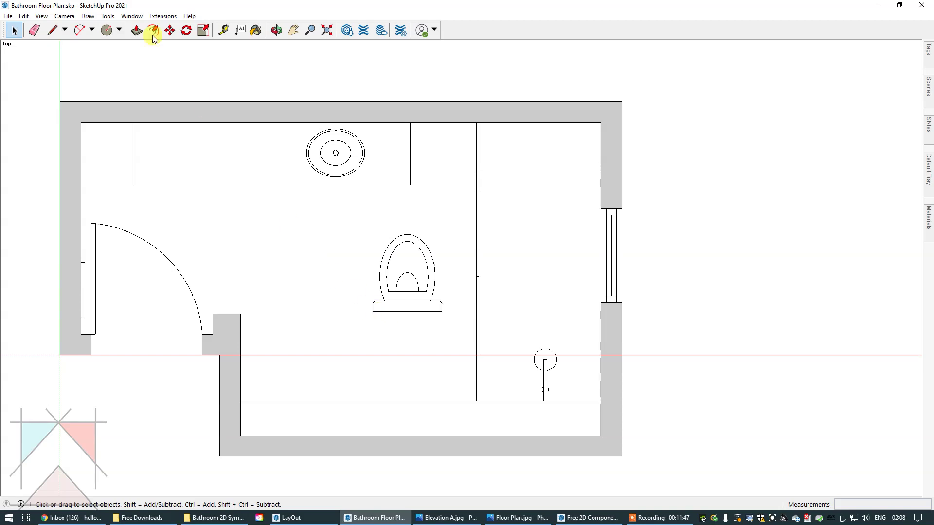
click(223, 30)
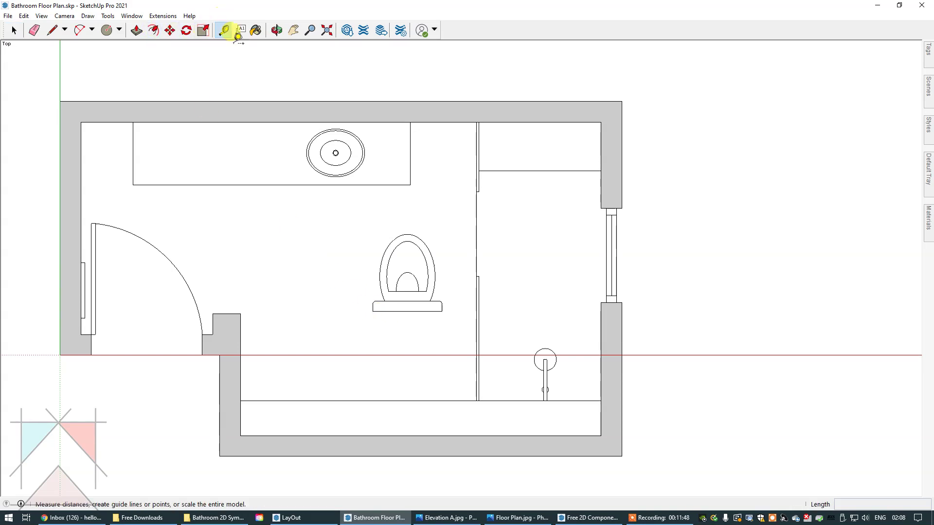
click(407, 312)
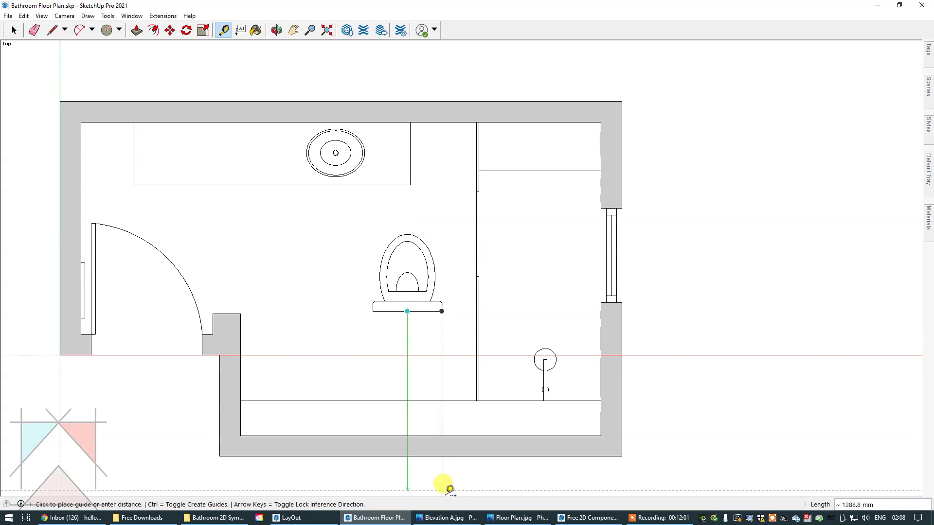
key(Escape)
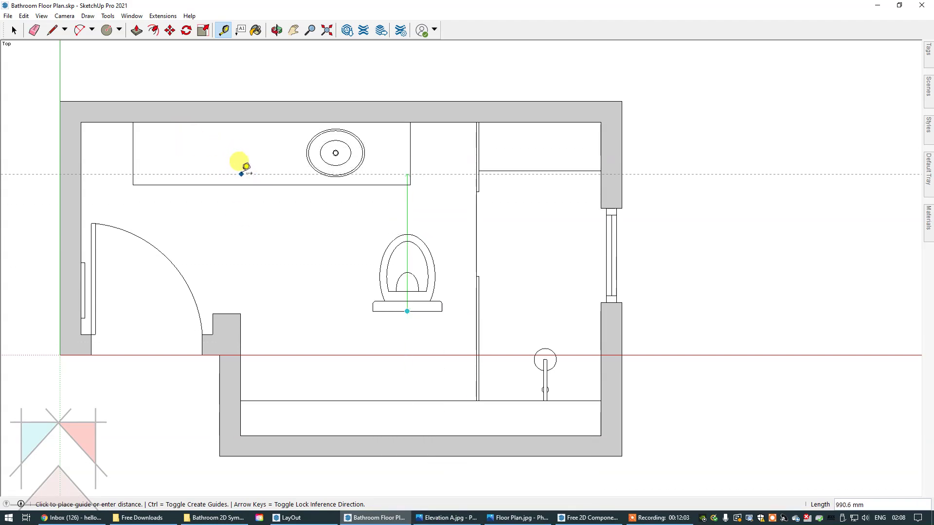
click(379, 276)
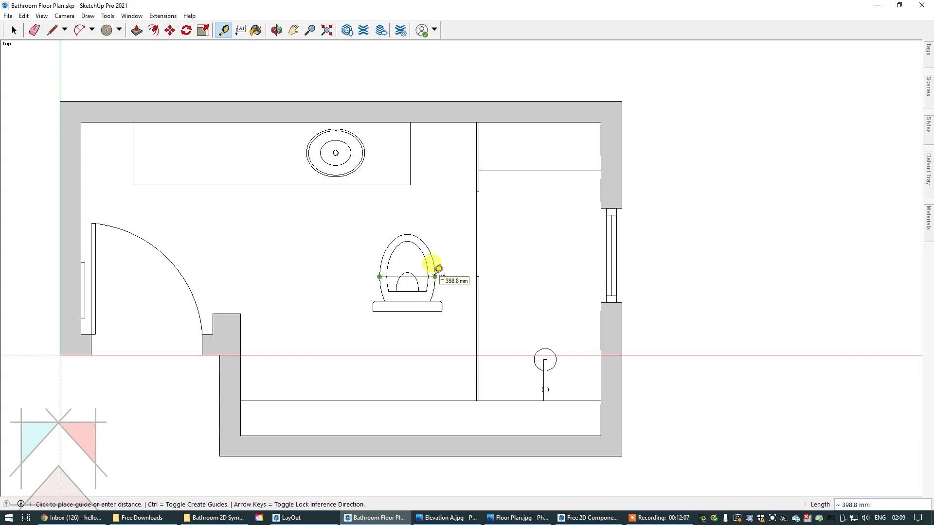
key(Escape)
mouse_move(448, 522)
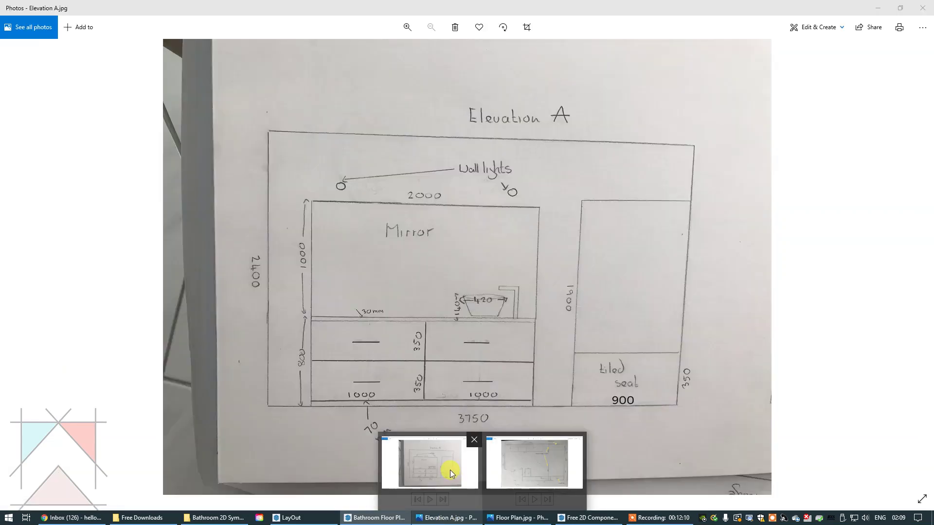
mouse_move(501, 469)
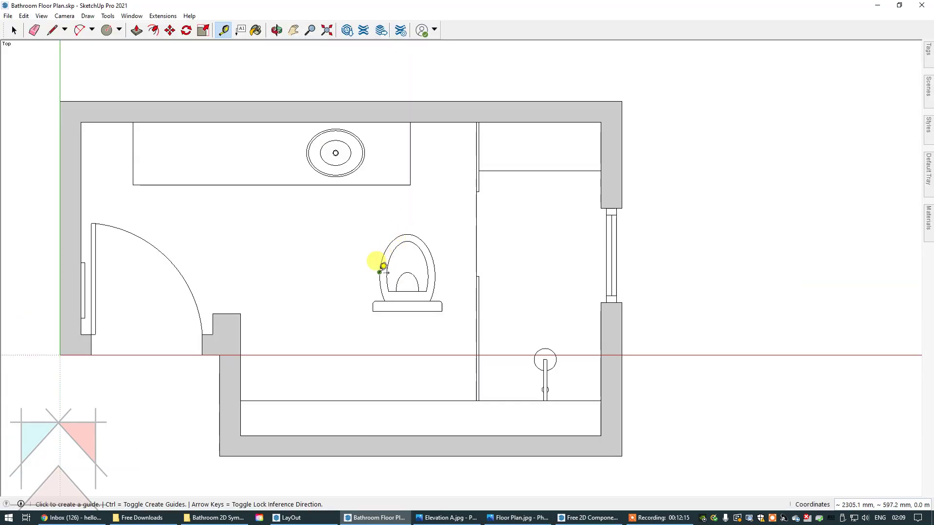
click(380, 272)
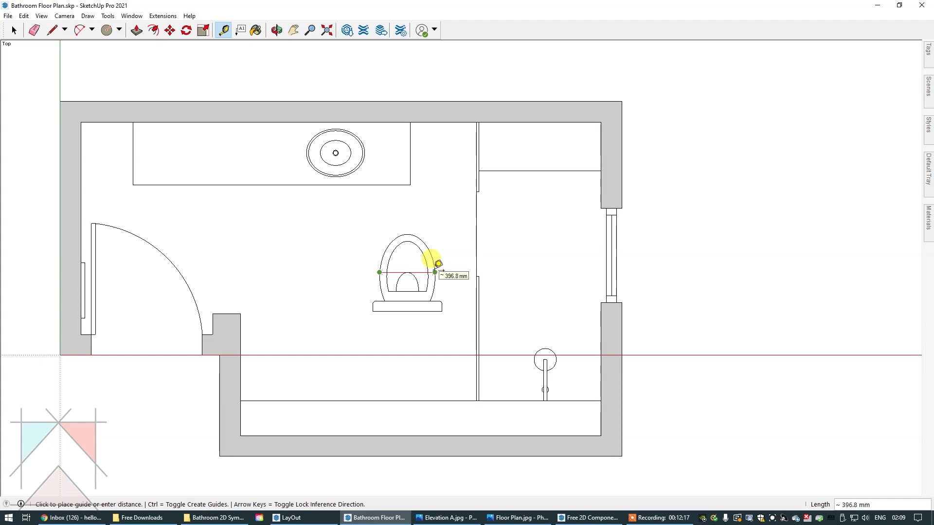
- Window-select all of the reshaped toilet's lines and make them one group
click(13, 31)
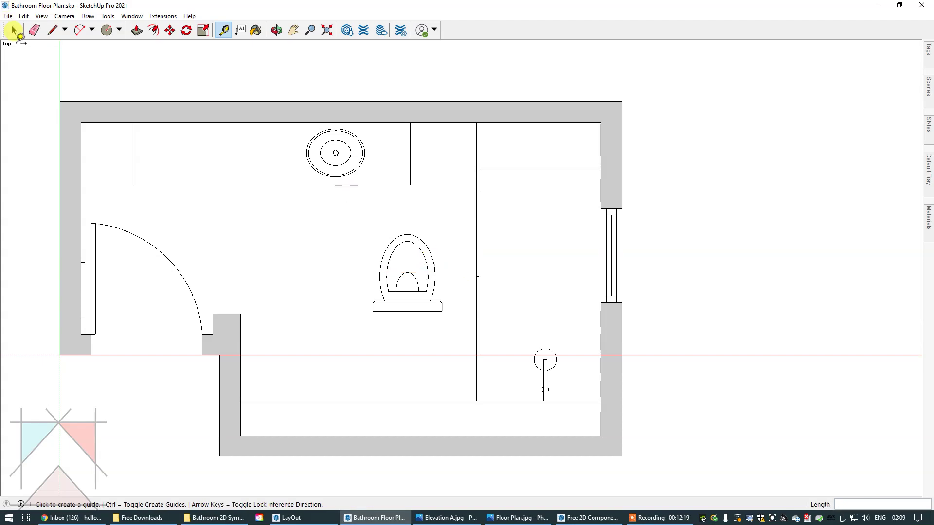
drag(384, 261, 459, 356)
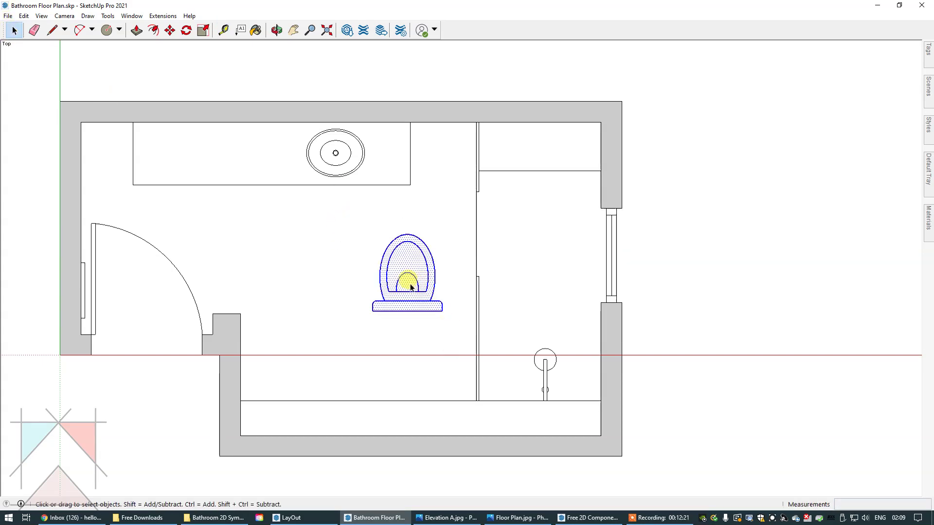
right_click(407, 252)
click(444, 130)
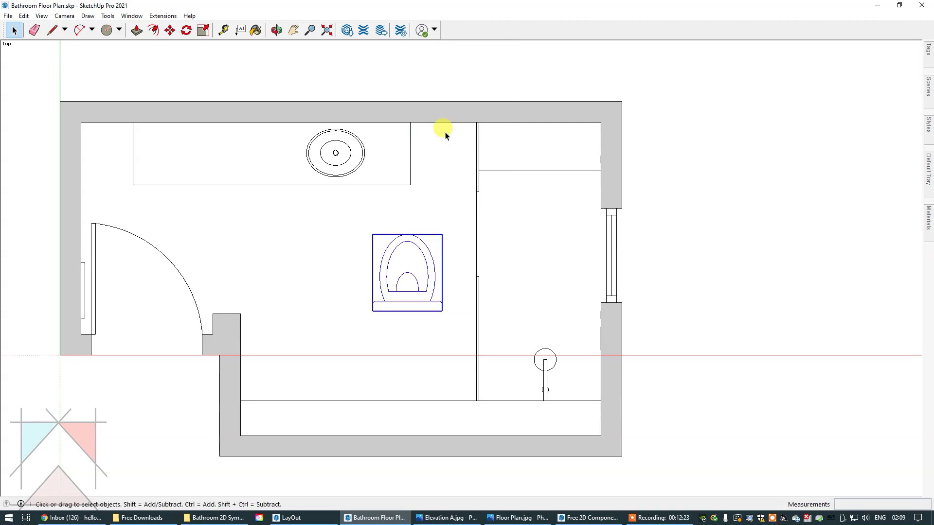
- Inside the toilet group, measure across the seat and rescale it to 360 mm
double_click(403, 298)
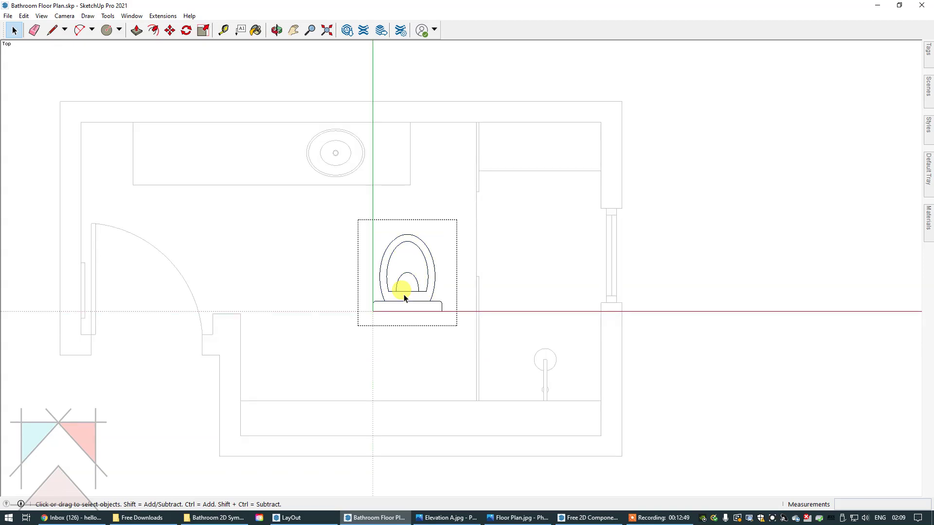
click(223, 31)
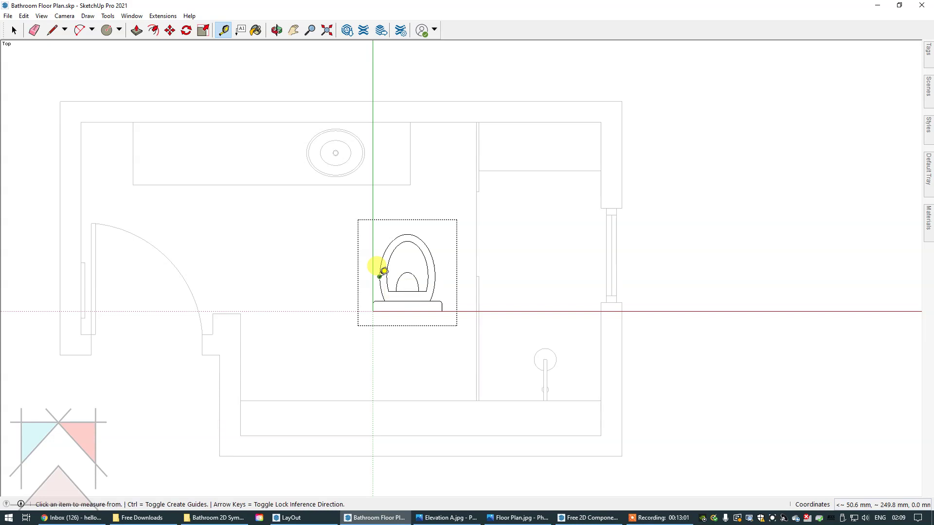
drag(382, 272, 440, 270)
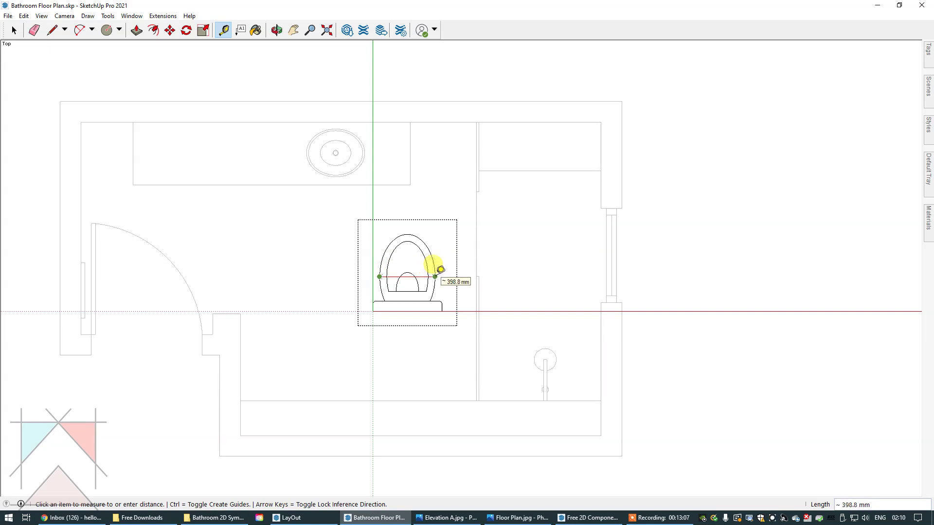
click(440, 270)
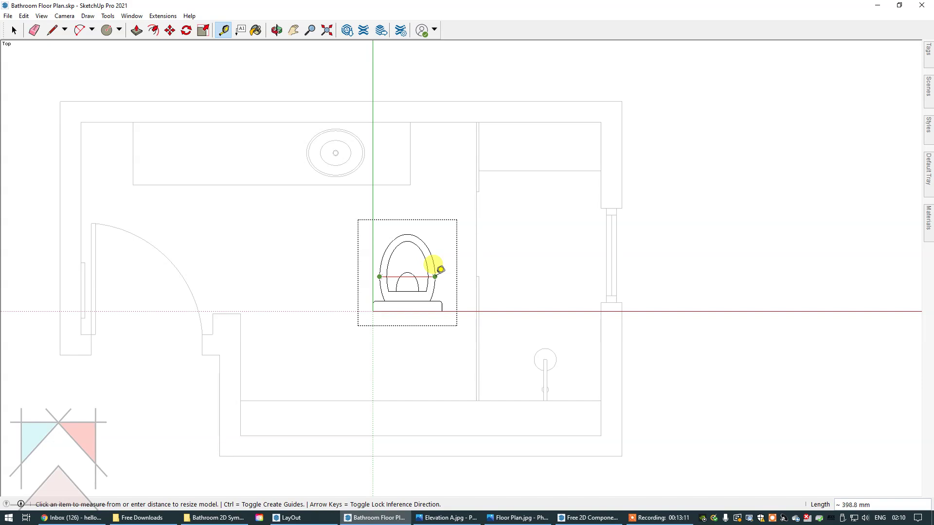
text(360)
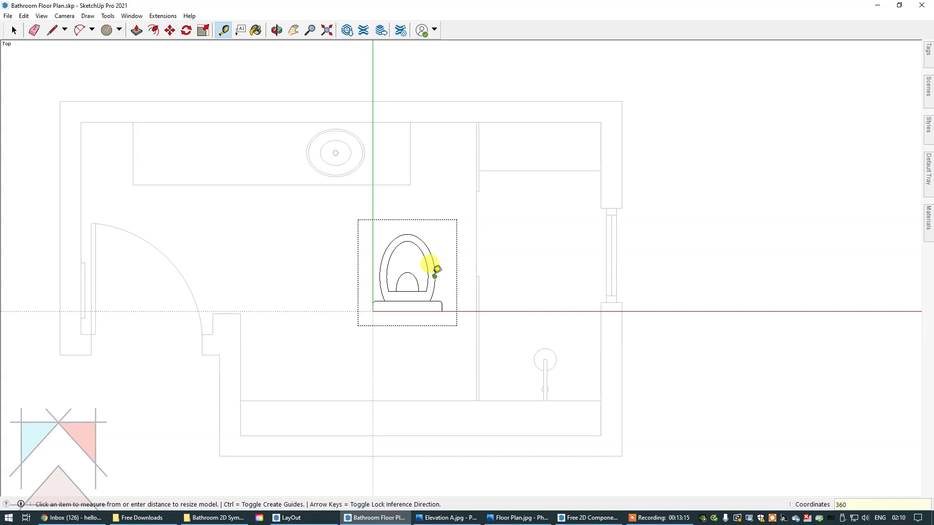
key(Return)
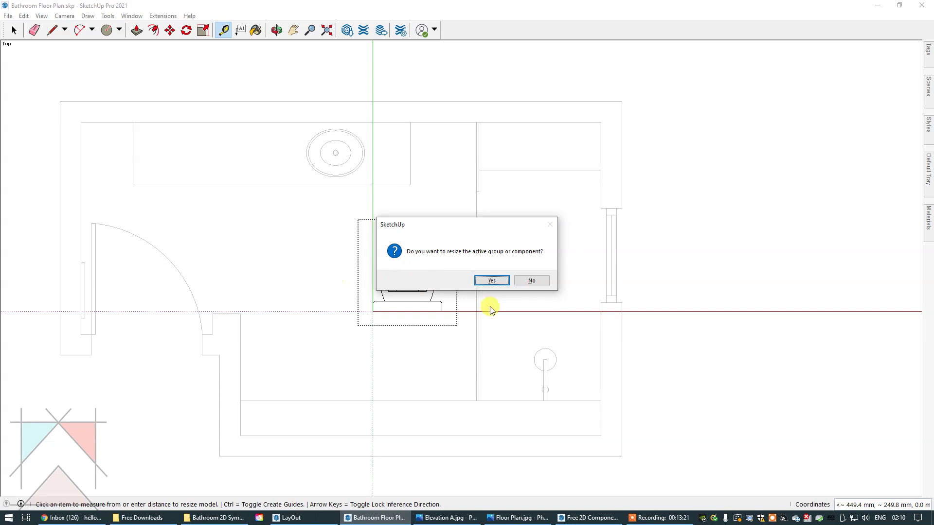
click(484, 281)
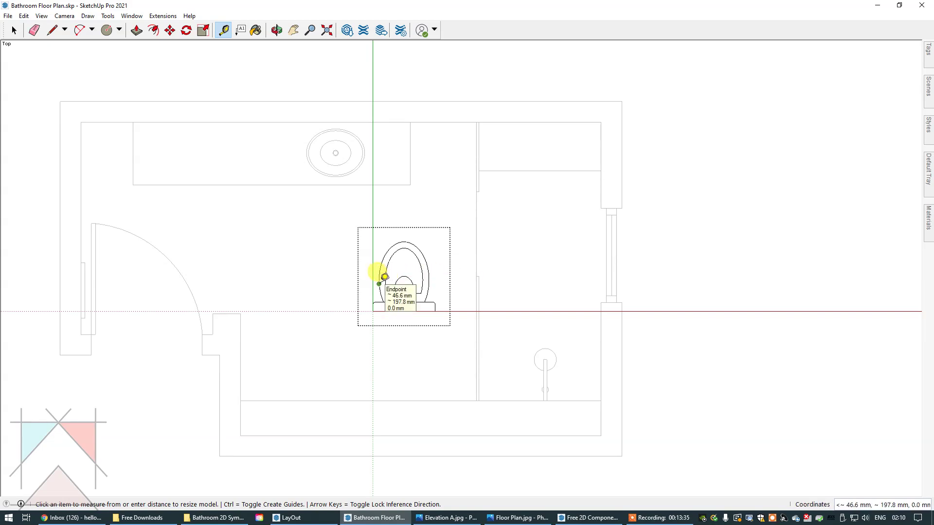
- Re-measure the seat width to verify the 360 mm resize
click(379, 283)
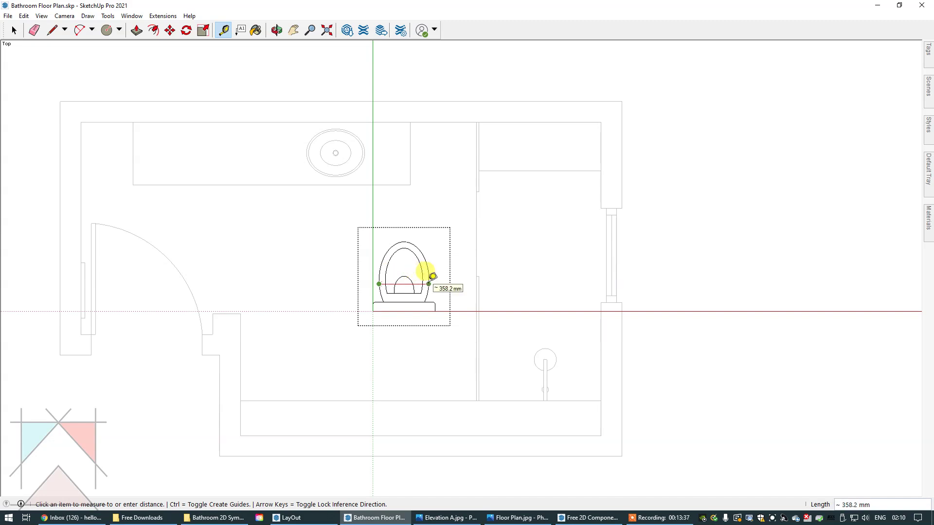
click(431, 278)
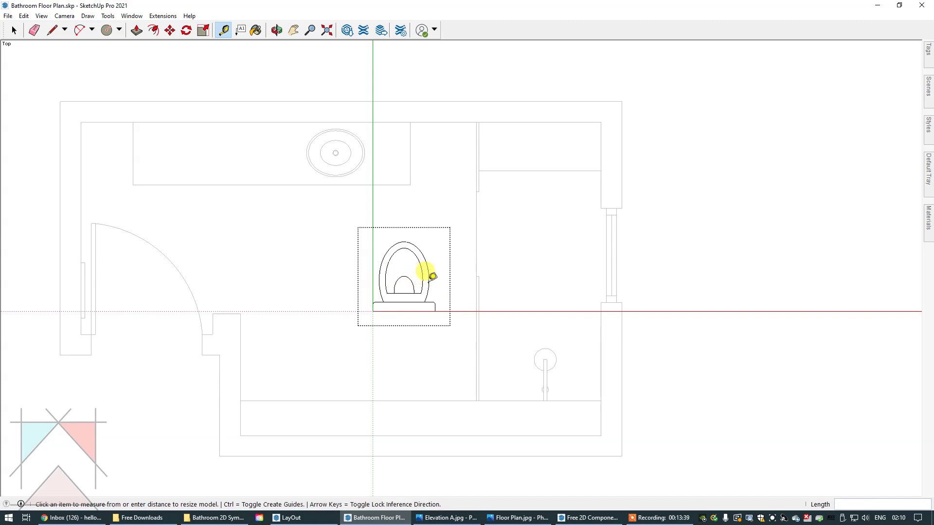
scroll(433, 276, up, 2)
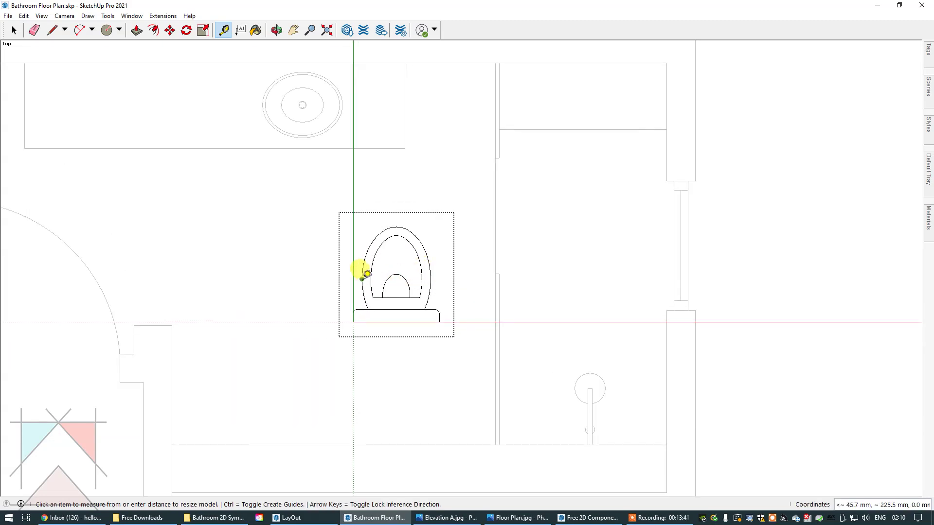
click(363, 279)
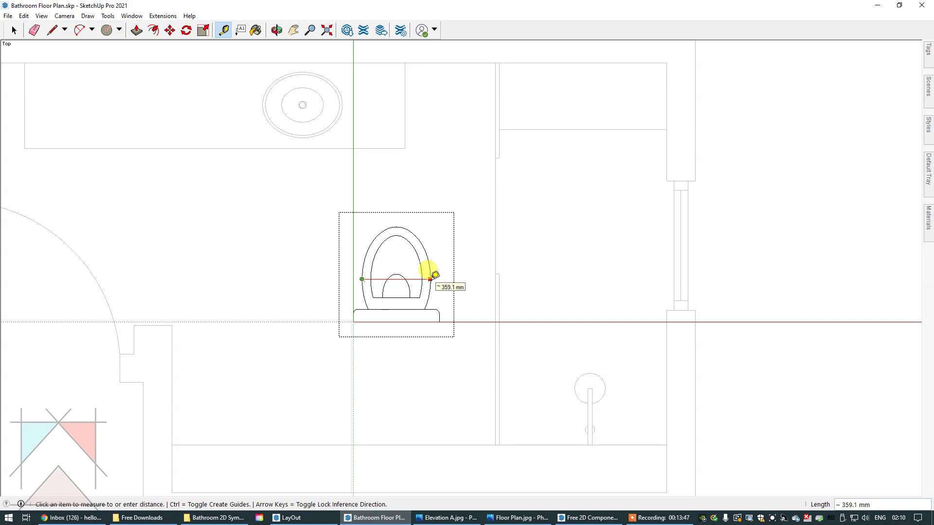
click(14, 30)
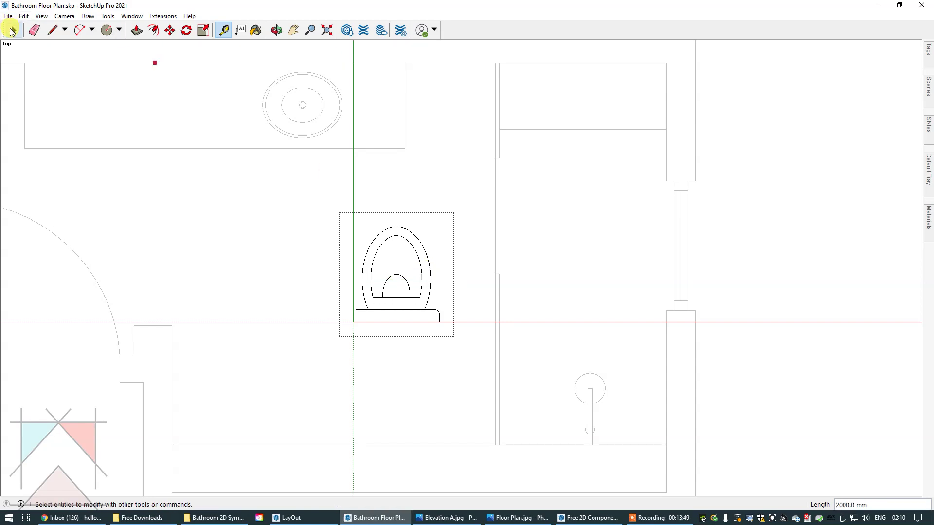
click(284, 229)
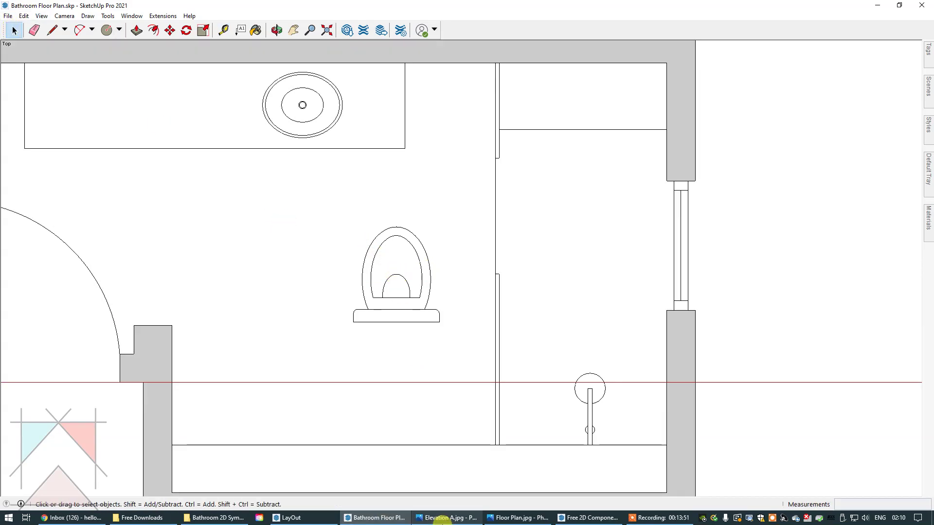
mouse_move(445, 518)
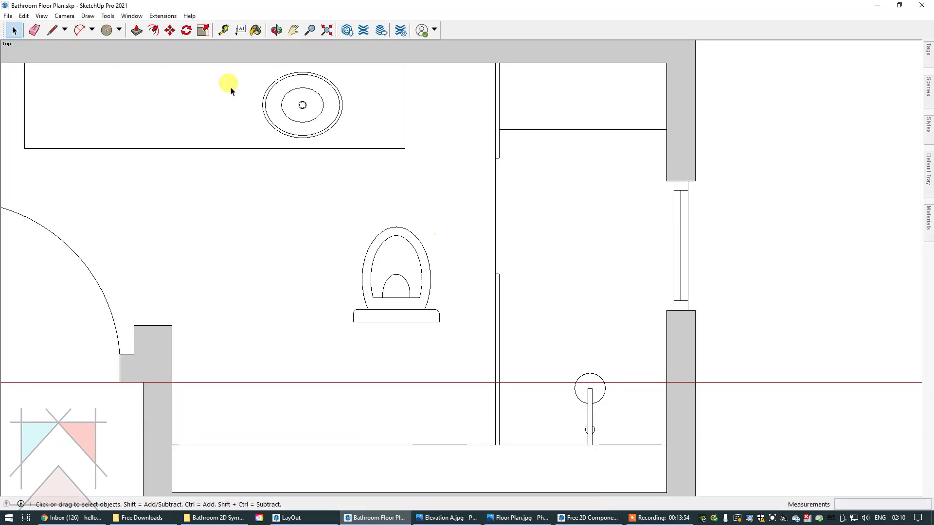
click(223, 30)
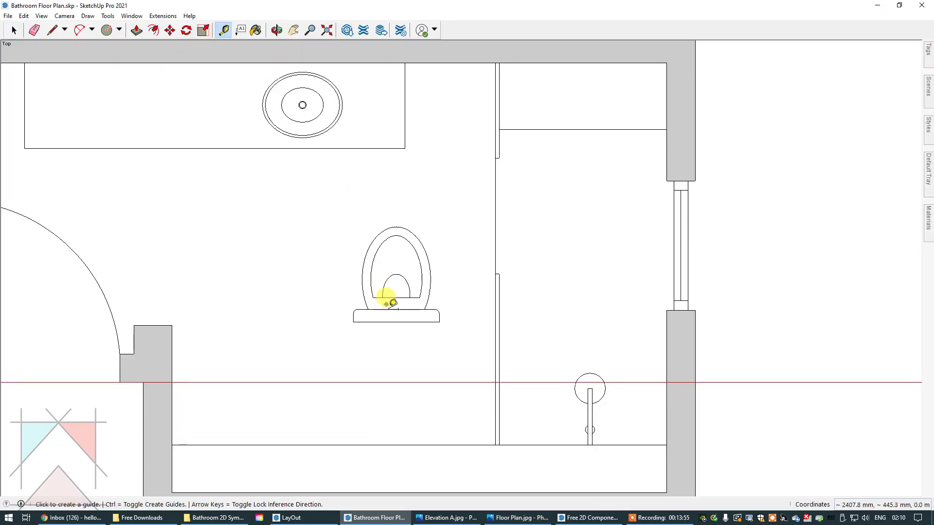
click(395, 322)
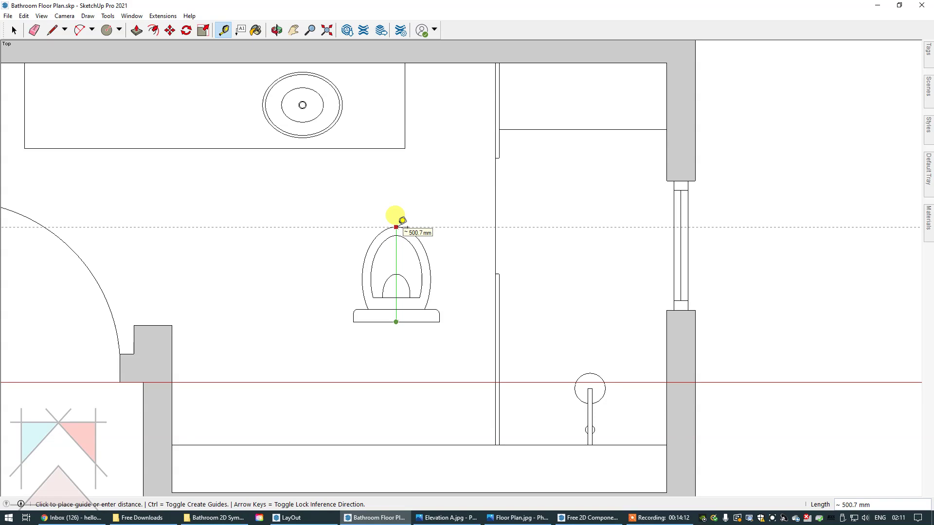
- Cancel the pending guide and clear the toilet selection
click(13, 30)
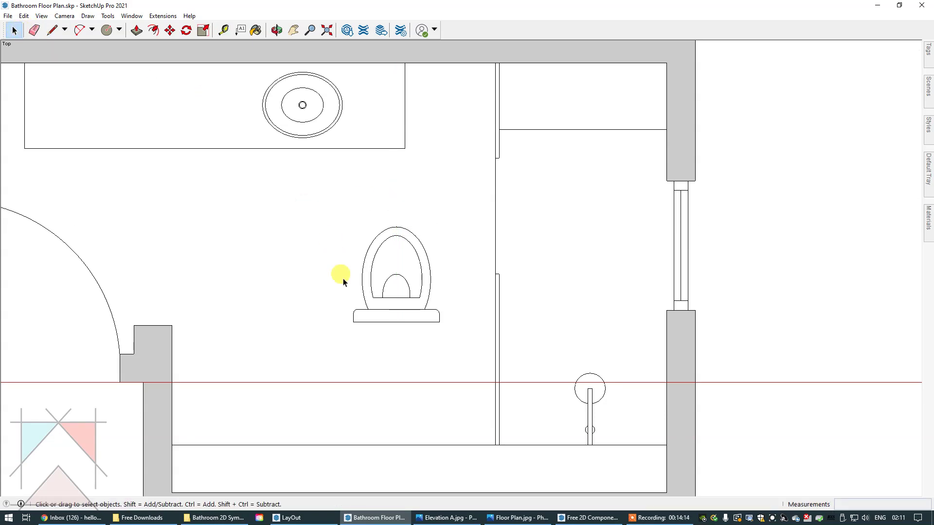
click(398, 325)
click(315, 286)
- Place a guide line 523 mm above the toilet base midpoint, then reselect the toilet
click(224, 31)
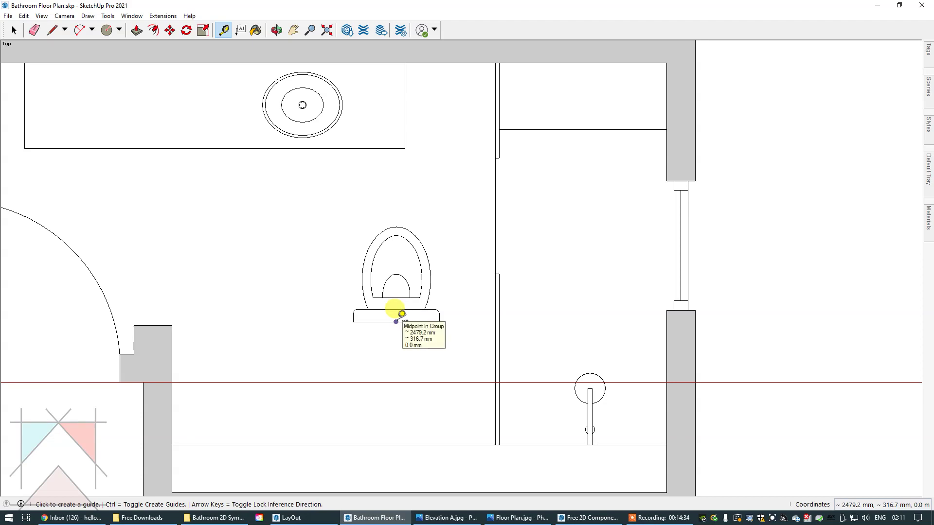
click(396, 321)
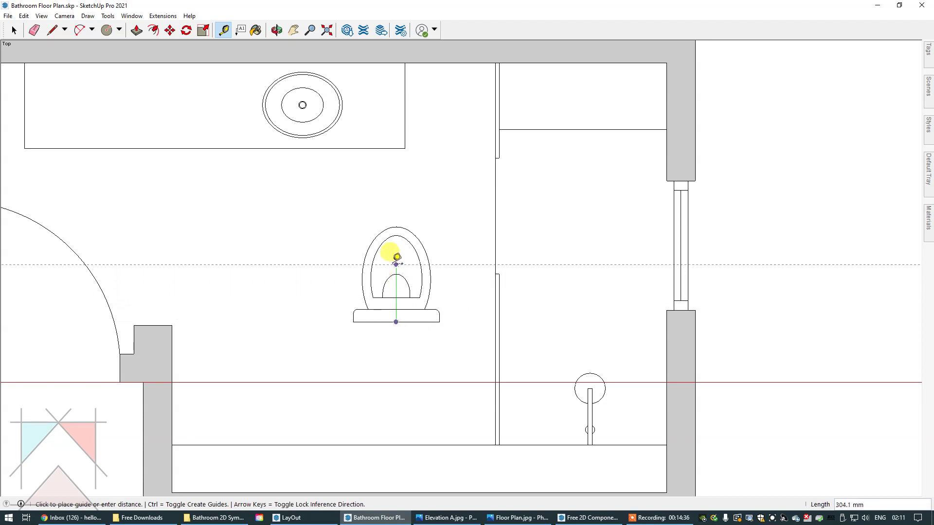
text(523)
key(Return)
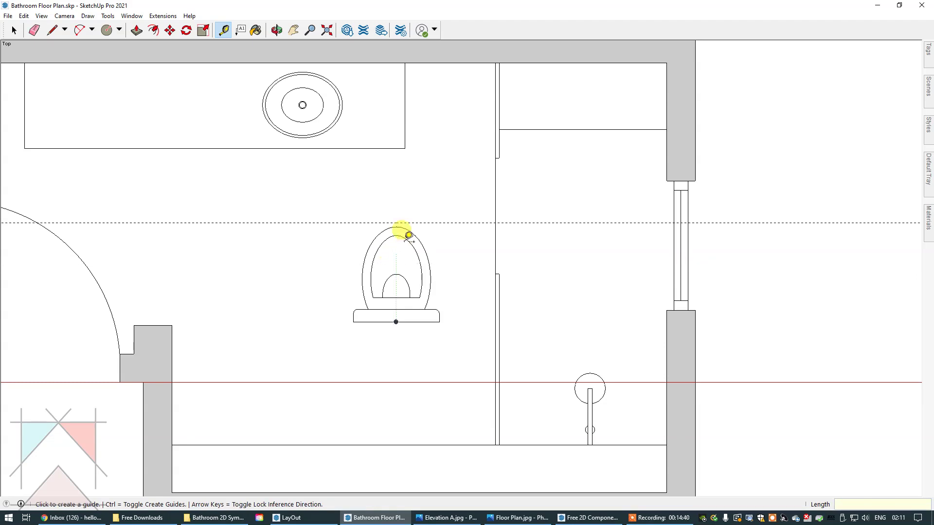
click(14, 30)
click(388, 291)
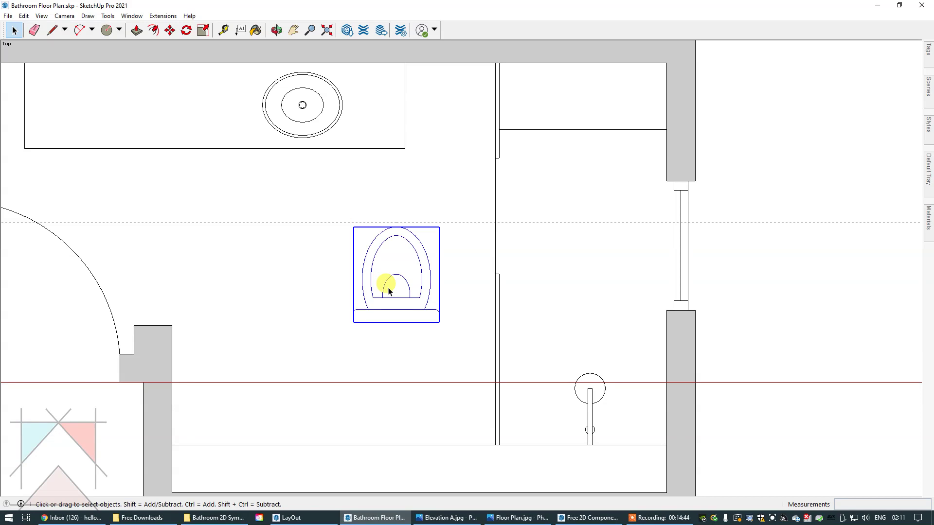
- Scale the toilet from its top-middle grip until it reaches the 523 mm guide
click(204, 31)
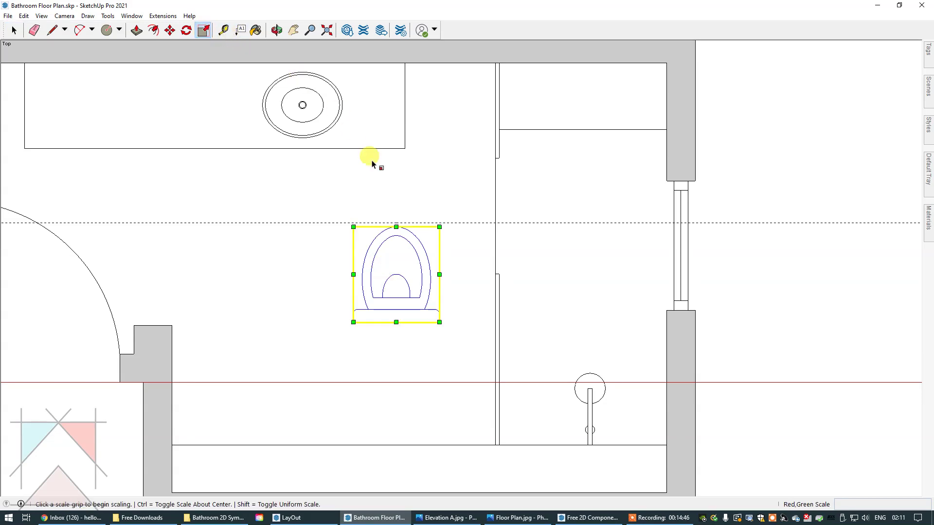
click(395, 226)
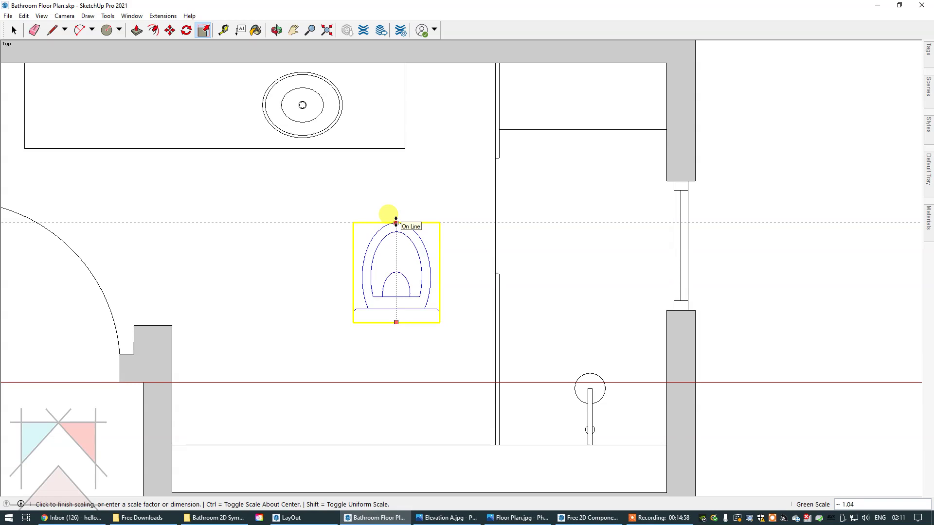
click(396, 220)
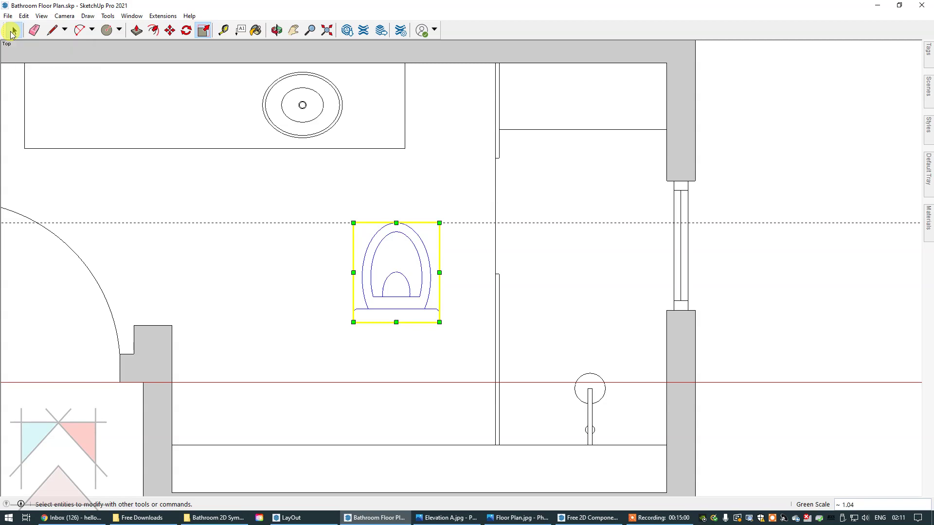
click(14, 30)
- Measure the stretched toilet to confirm its 523 mm length, then deselect it
click(223, 30)
click(353, 321)
click(396, 321)
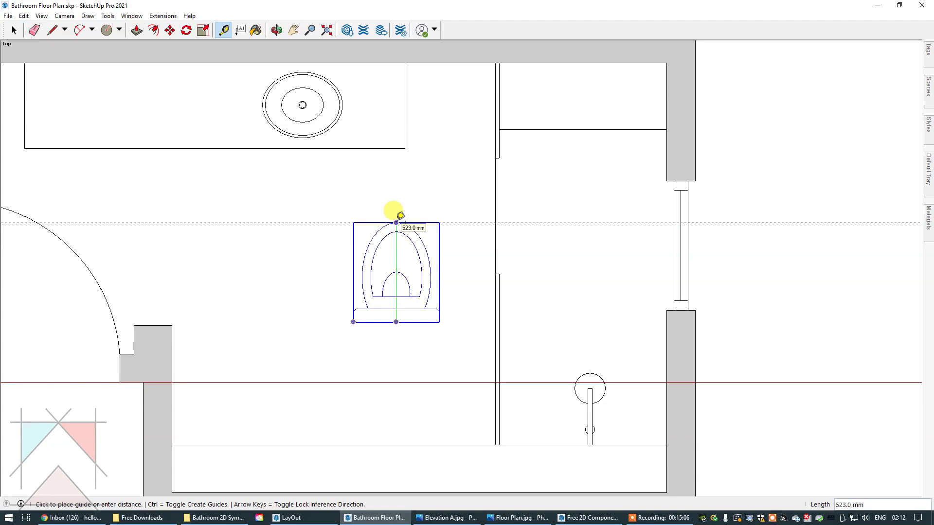
click(401, 215)
click(362, 276)
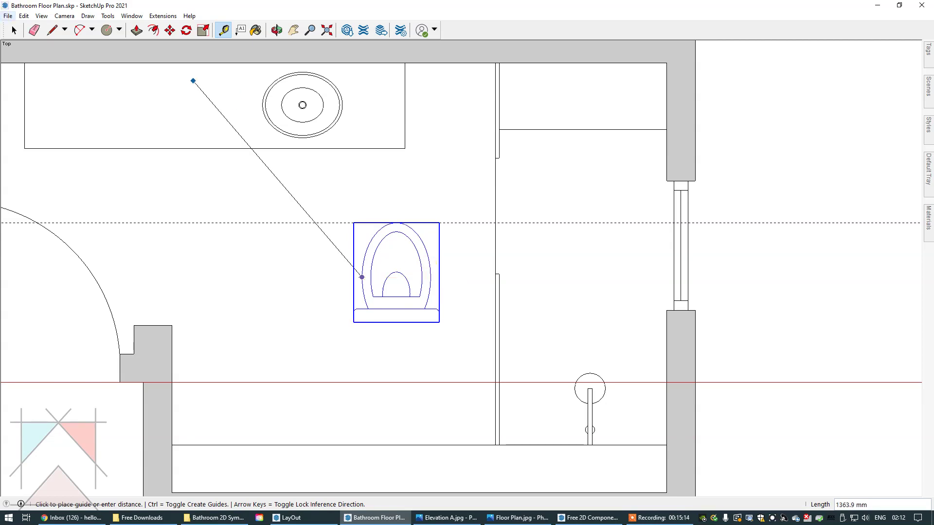
key(space)
click(733, 187)
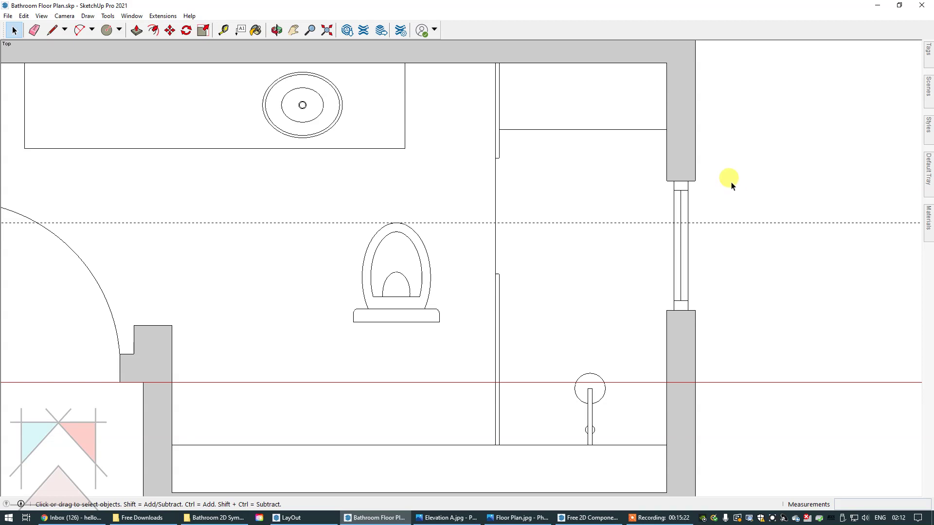
- Delete all guide lines via Edit > Delete Guides
click(24, 16)
click(57, 105)
scroll(478, 316, down, 1)
- Move the toilet by its base midpoint against the bottom wall beside the door
click(414, 316)
key(m)
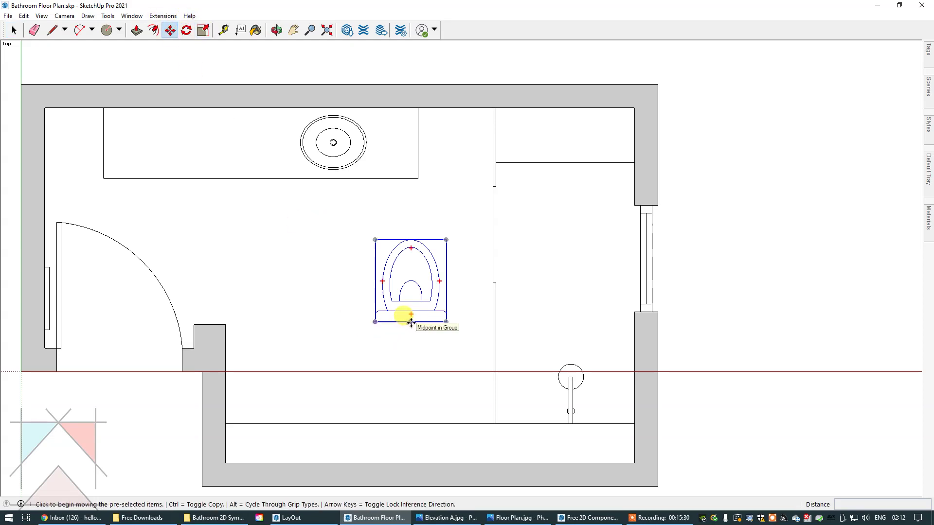
click(411, 322)
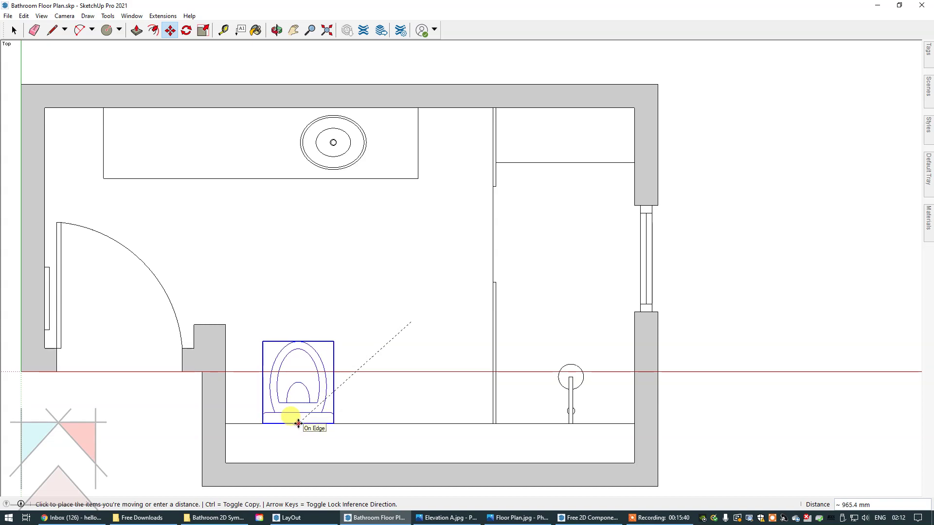
click(298, 423)
click(11, 31)
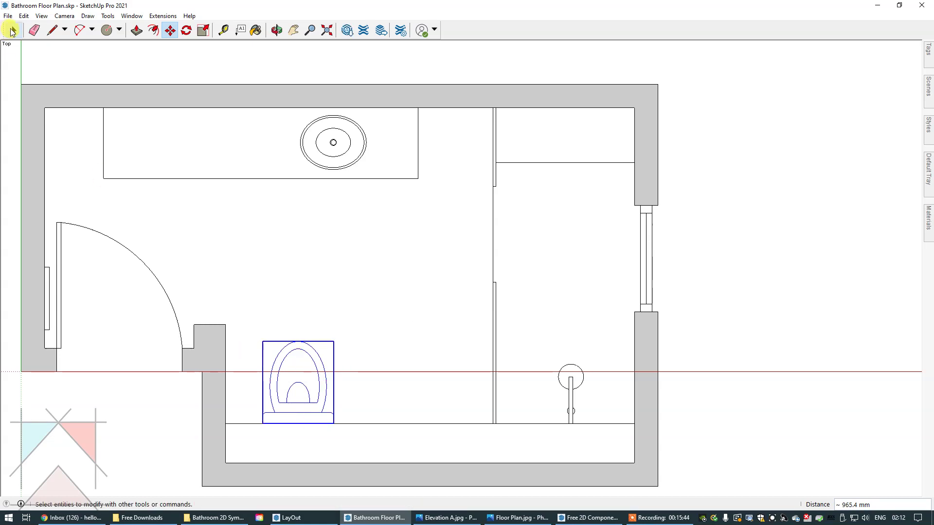
click(12, 31)
click(775, 183)
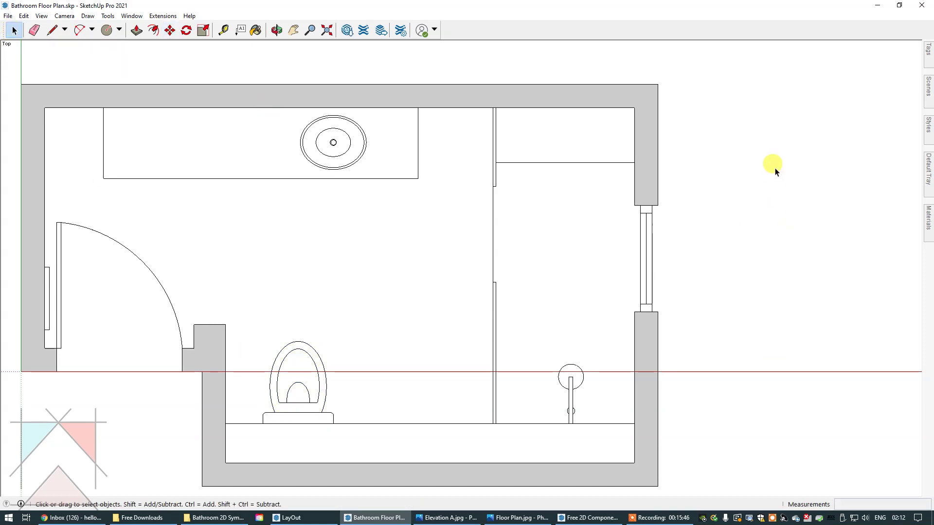